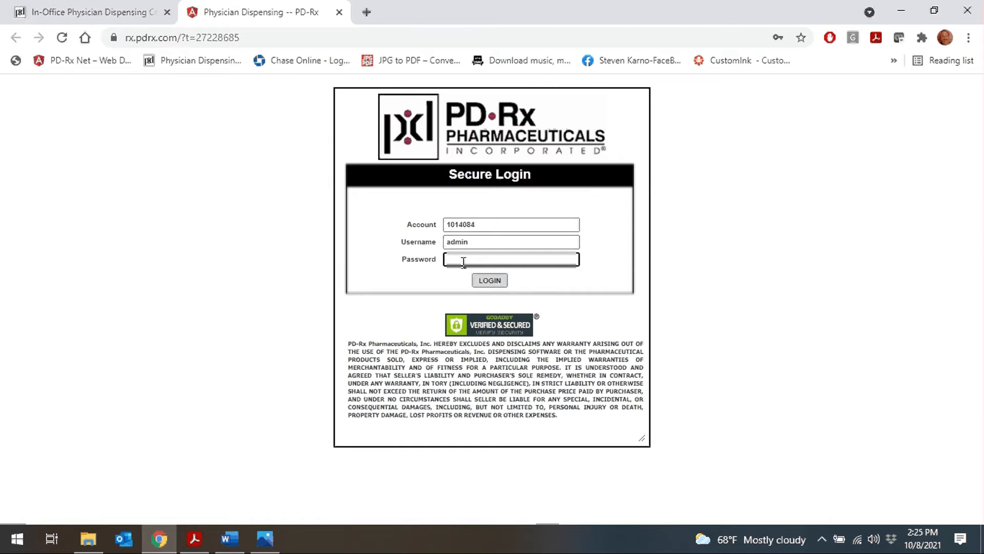
# Step: Log in with the clinic account password and dismiss Chrome's update-password prompt
pyautogui.click(470, 260)
pyautogui.write('********')
pyautogui.press('Return')
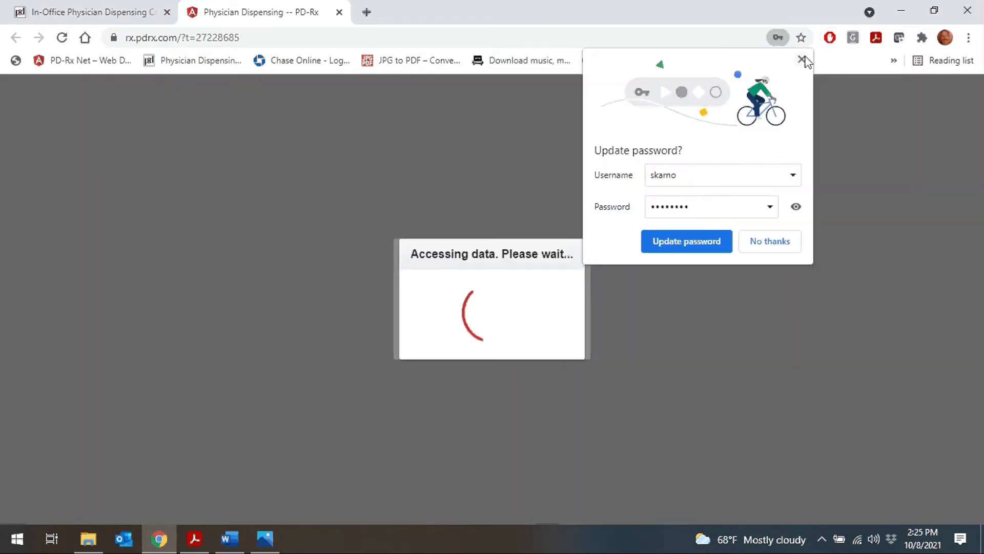
pyautogui.click(802, 60)
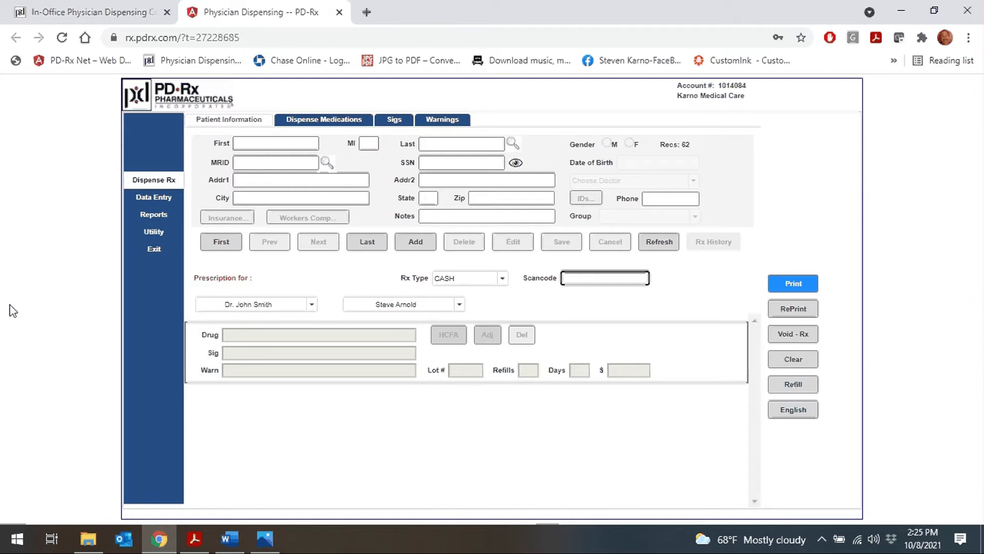
pyautogui.click(507, 143)
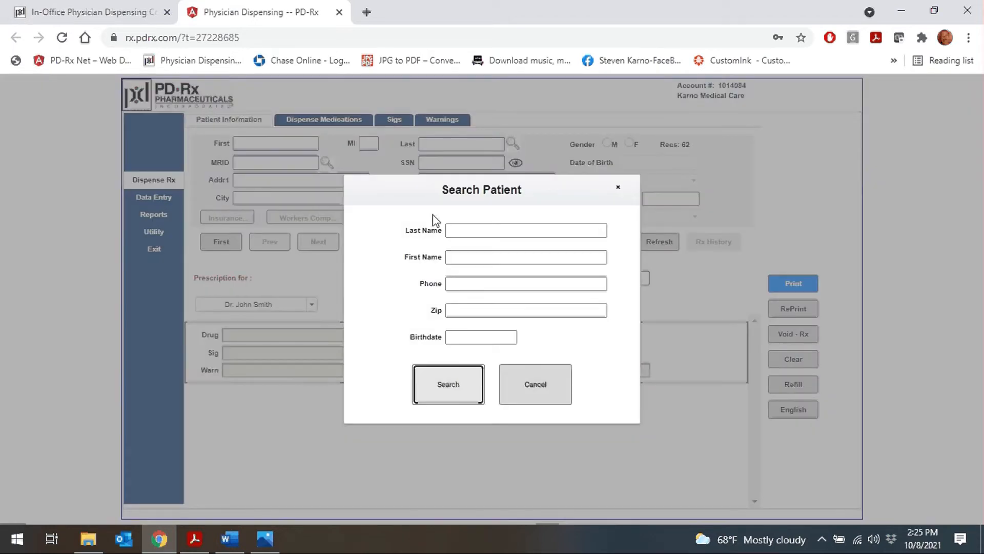
pyautogui.click(491, 229)
pyautogui.write('Jordan')
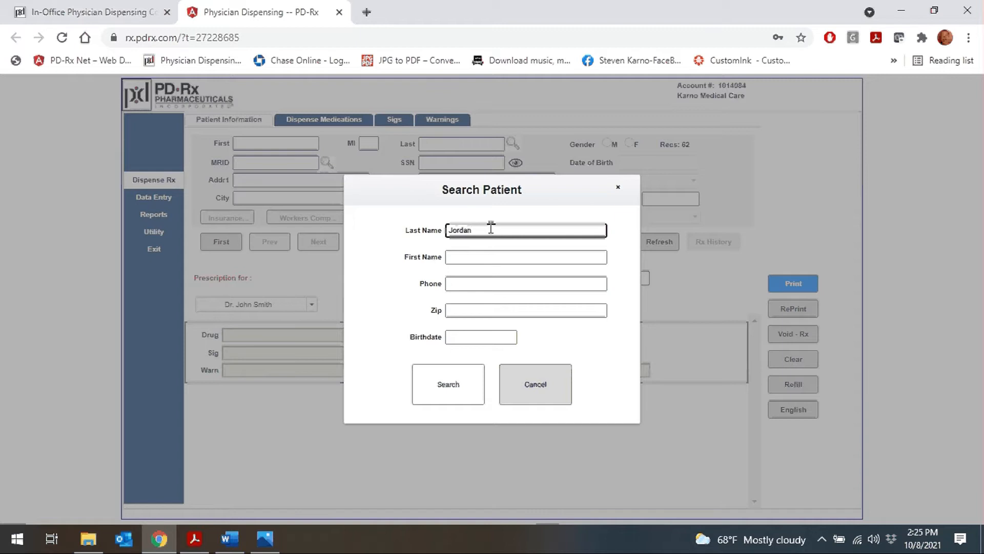
pyautogui.click(423, 384)
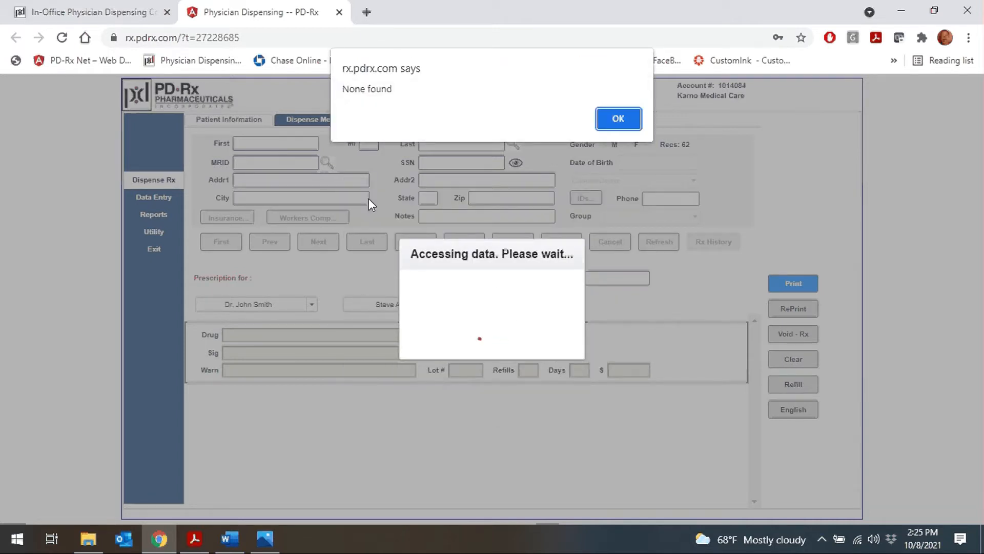
pyautogui.click(618, 121)
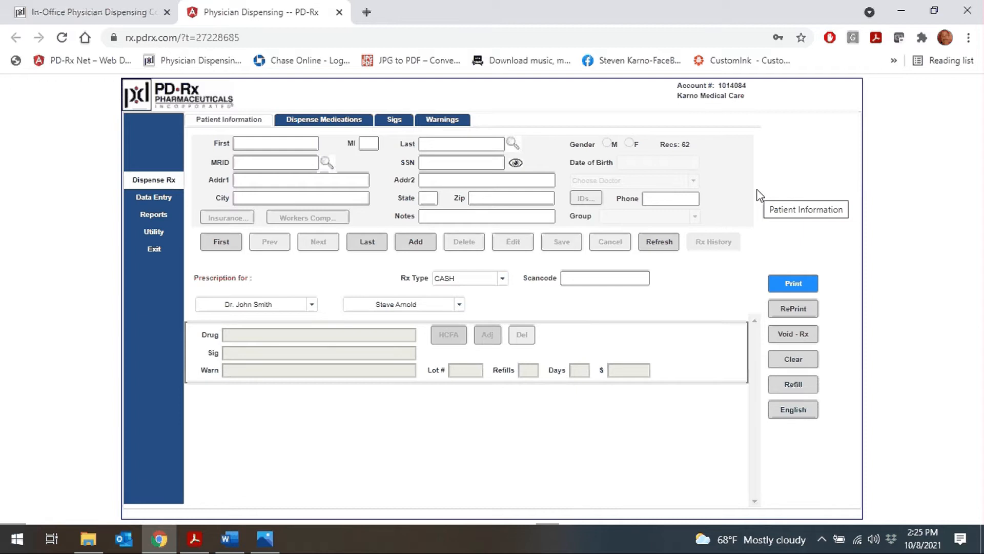
# Step: Start a new patient record with the patient's first and last name and gender male
pyautogui.click(410, 246)
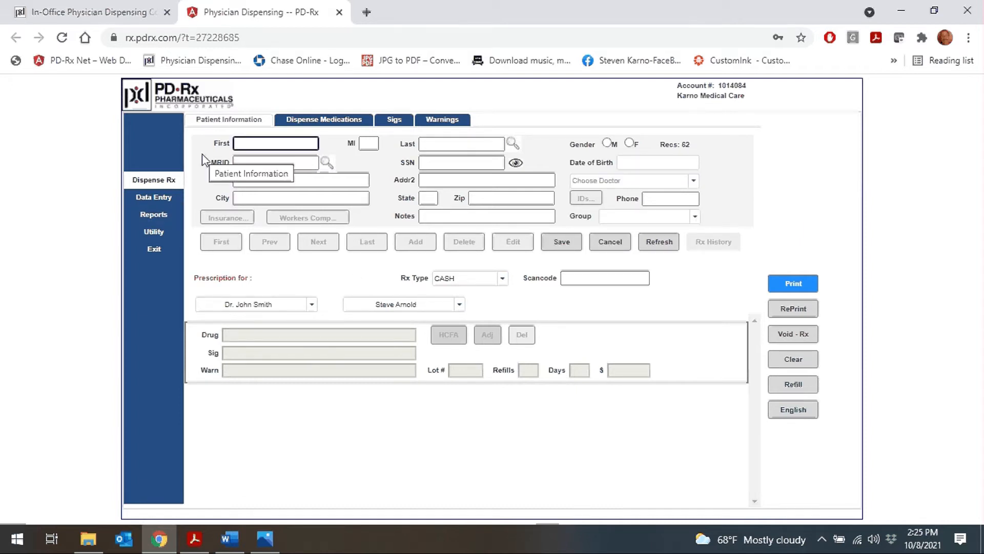
pyautogui.write('Michael')
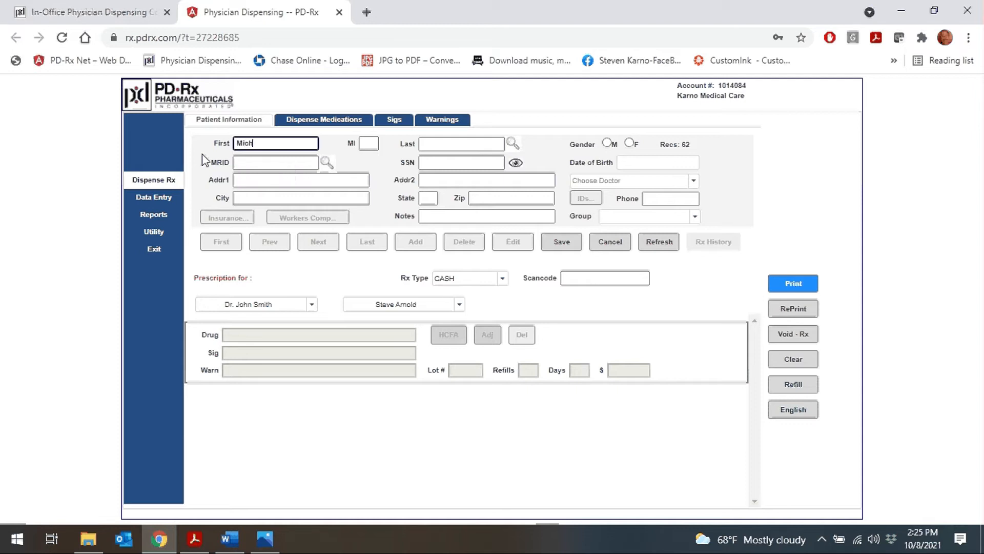
pyautogui.press('Tab')
pyautogui.press('Tab')
pyautogui.write('Jordan')
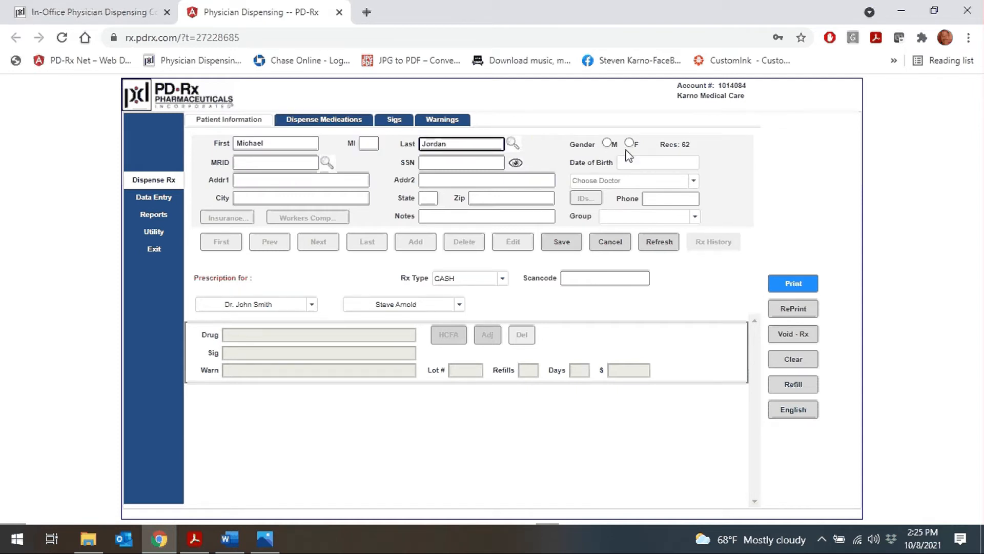
pyautogui.click(606, 143)
pyautogui.press('Tab')
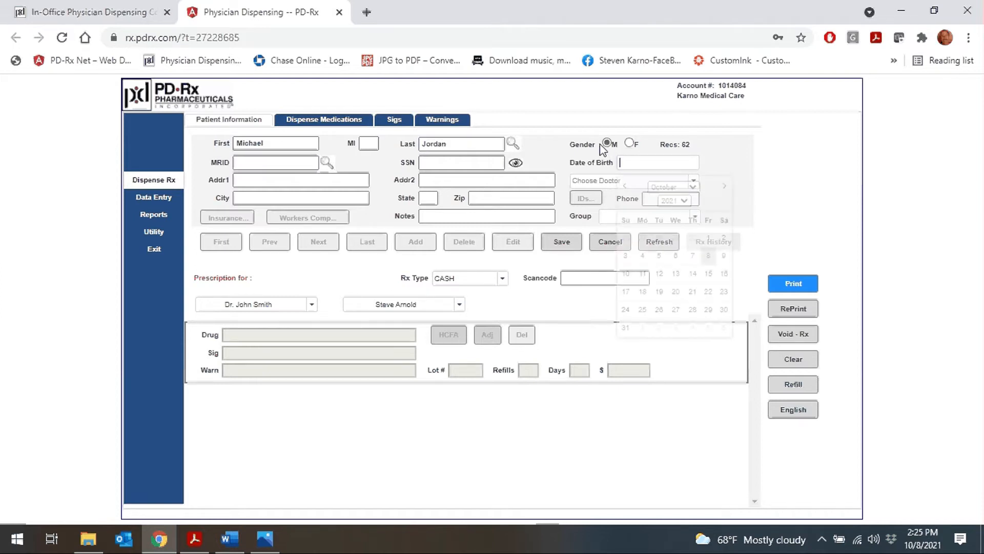
pyautogui.write('01/')
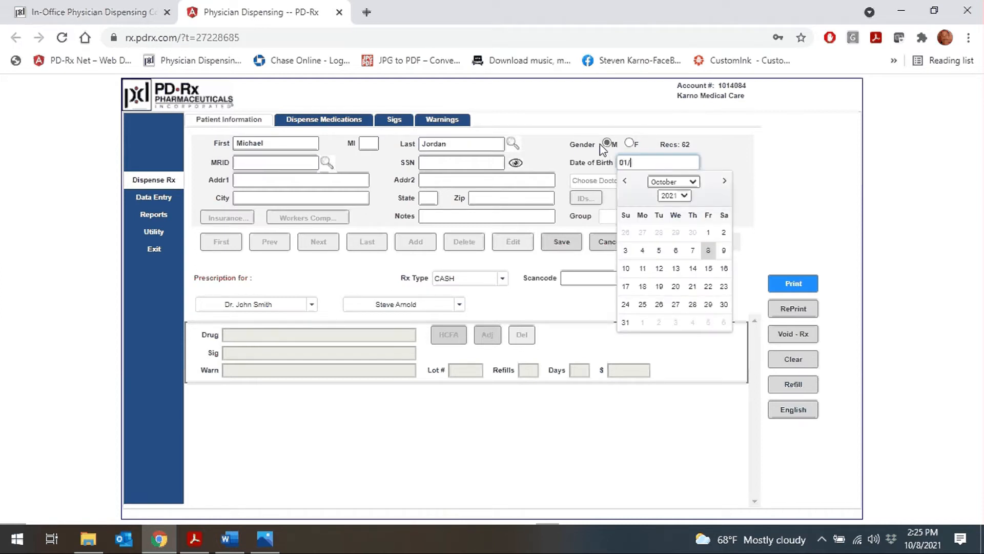
pyautogui.write('15/1980')
pyautogui.press('Tab')
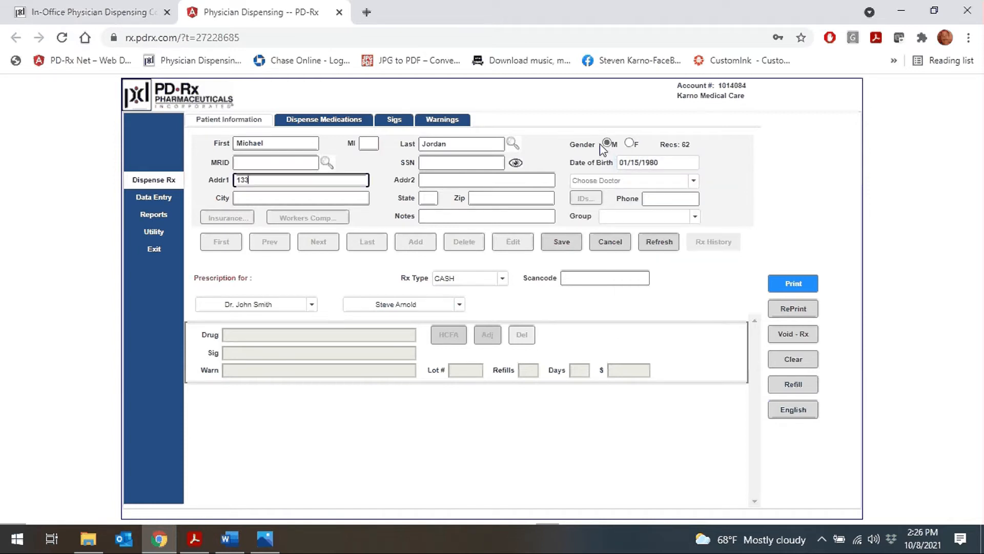
pyautogui.press('Tab')
pyautogui.press('Tab')
pyautogui.press('Tab')
pyautogui.write('C')
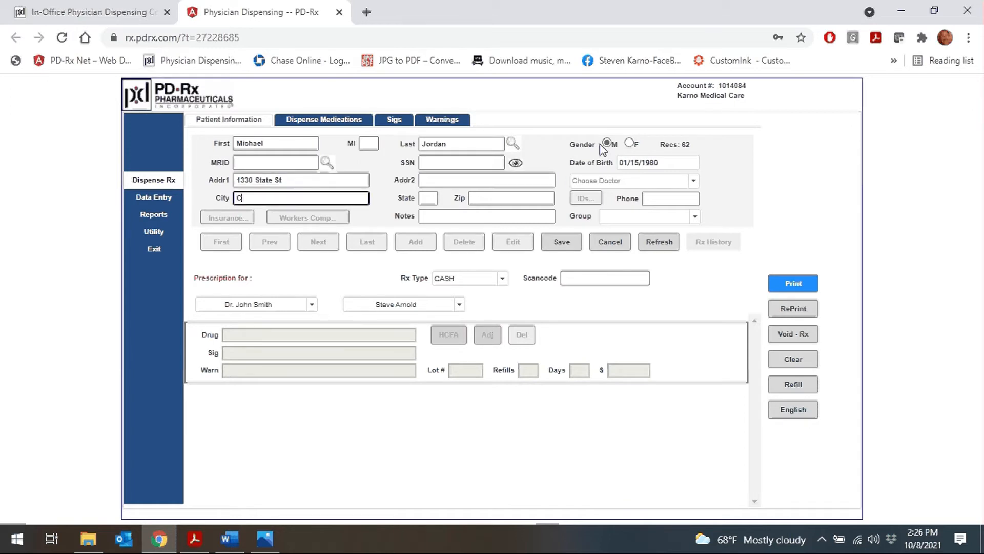
pyautogui.write('hicago')
pyautogui.press('Tab')
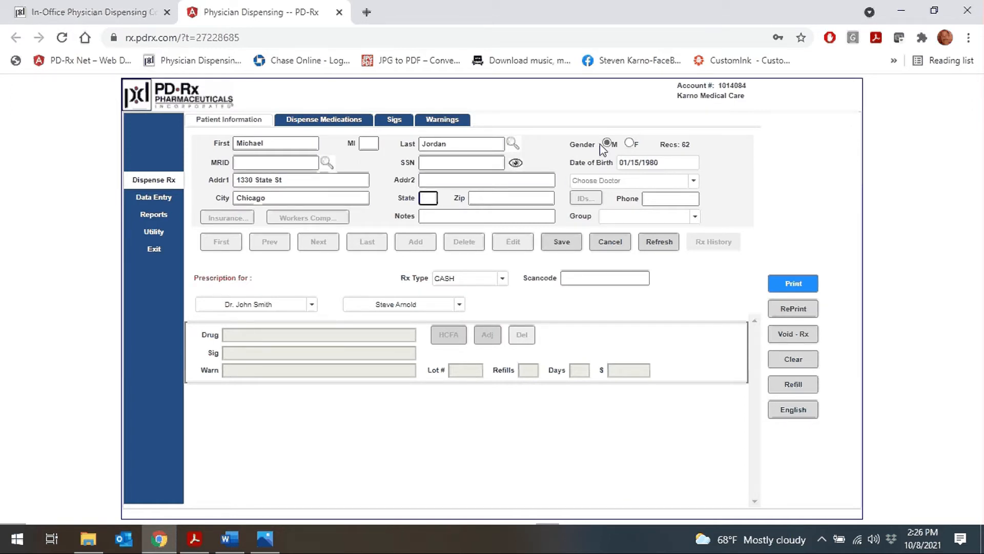
pyautogui.press('Tab')
pyautogui.write('60606')
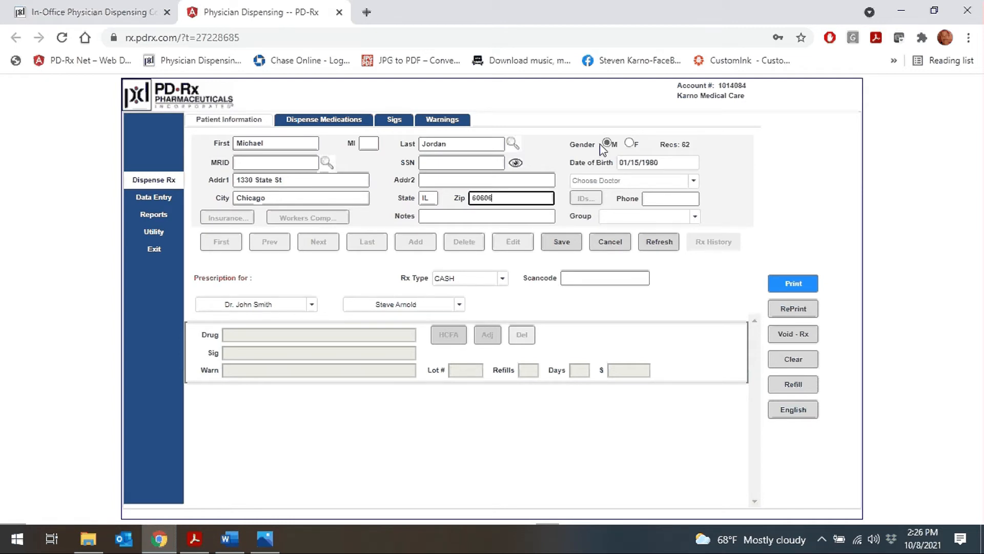
pyautogui.click(435, 218)
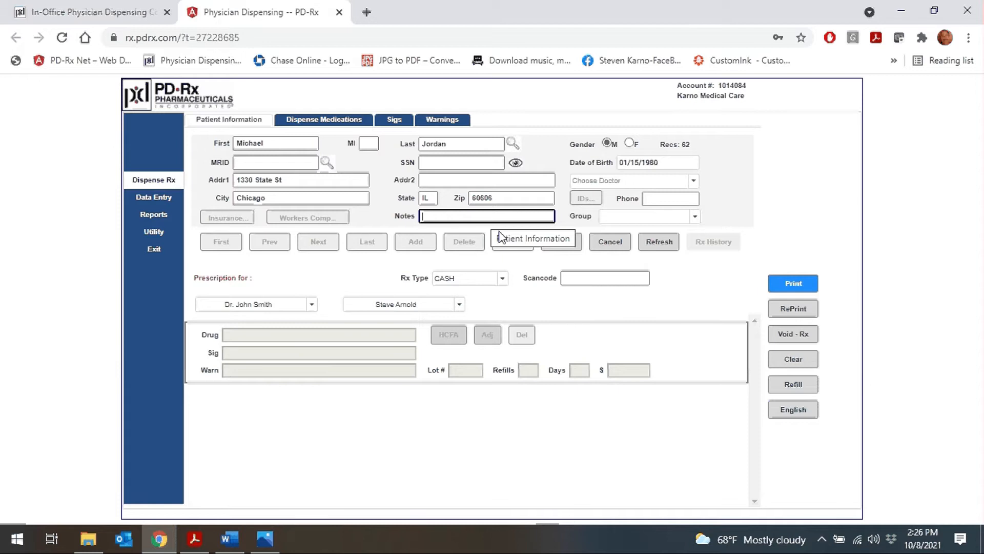
pyautogui.click(562, 246)
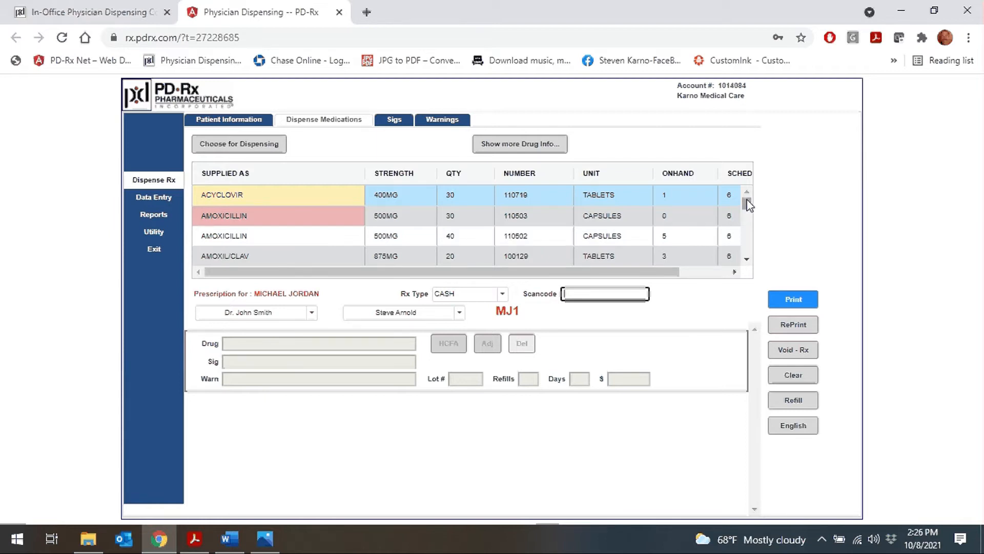
# Step: Choose MOMENTOS CANDY TREATS 10MG and apply the sig TAKE 1 TAB EVERY 2 HOURS
pyautogui.moveTo(747, 204); pyautogui.dragTo(749, 234)
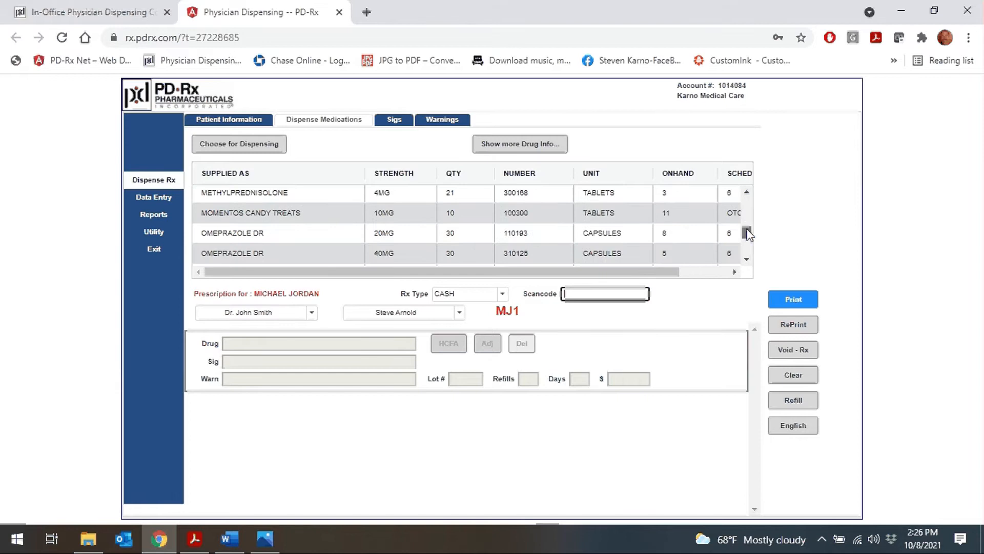
pyautogui.doubleClick(301, 212)
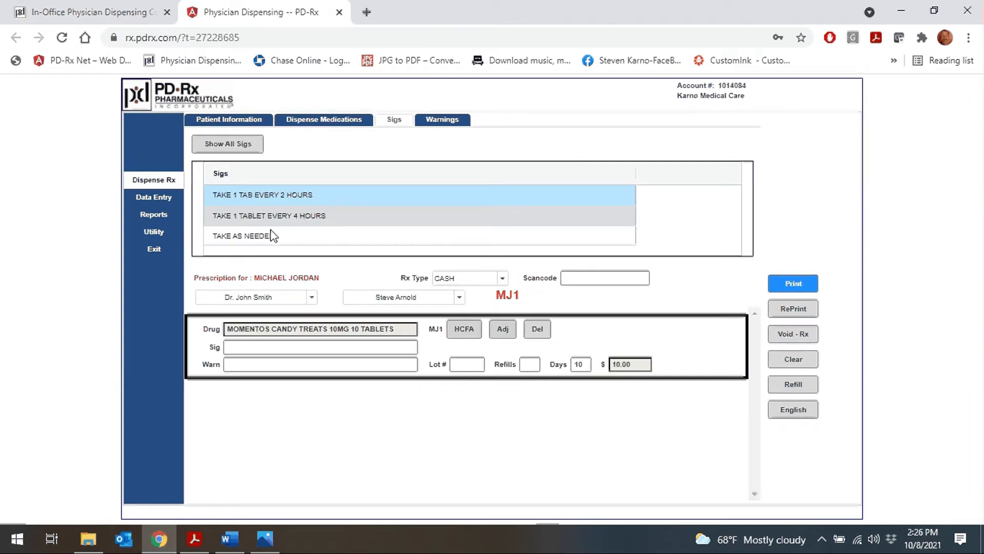
pyautogui.click(257, 199)
pyautogui.doubleClick(258, 199)
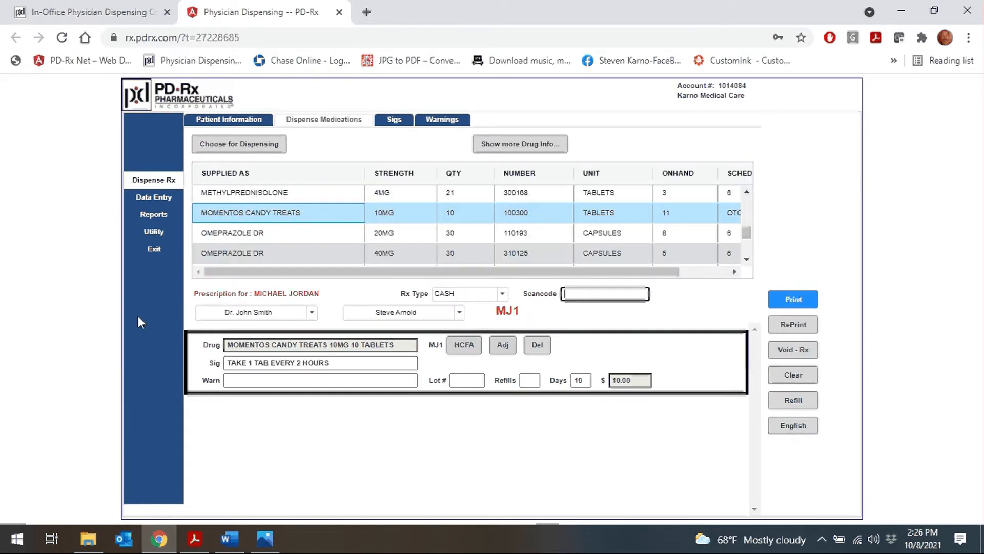
# Step: Check the doctor and dispenser lists, keep the current dispenser, and print the label
pyautogui.click(260, 315)
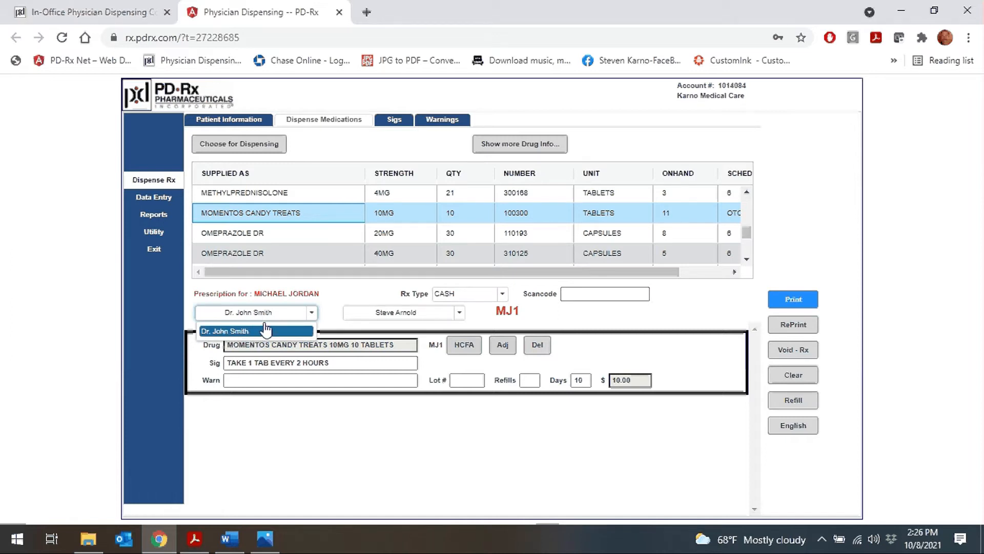
pyautogui.click(392, 315)
pyautogui.click(390, 330)
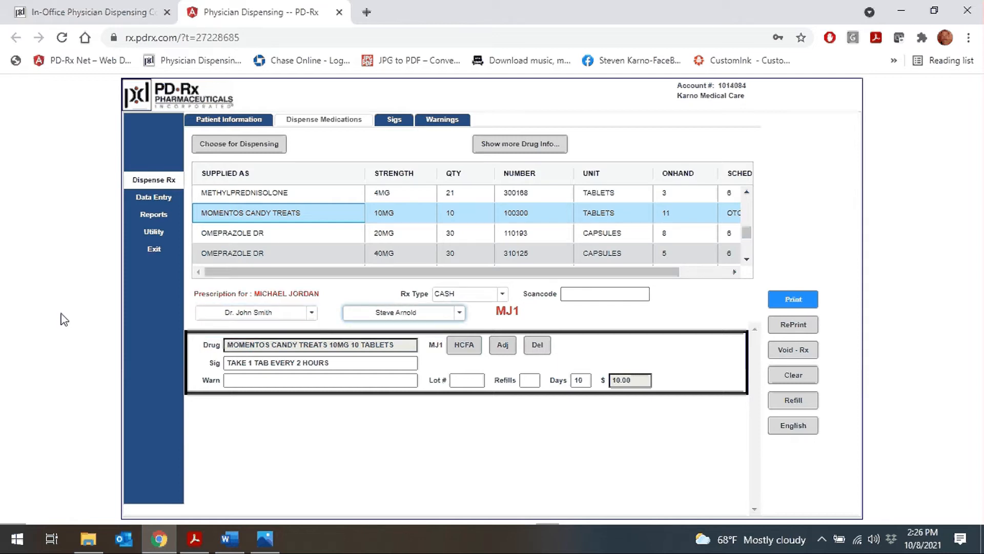
pyautogui.click(793, 299)
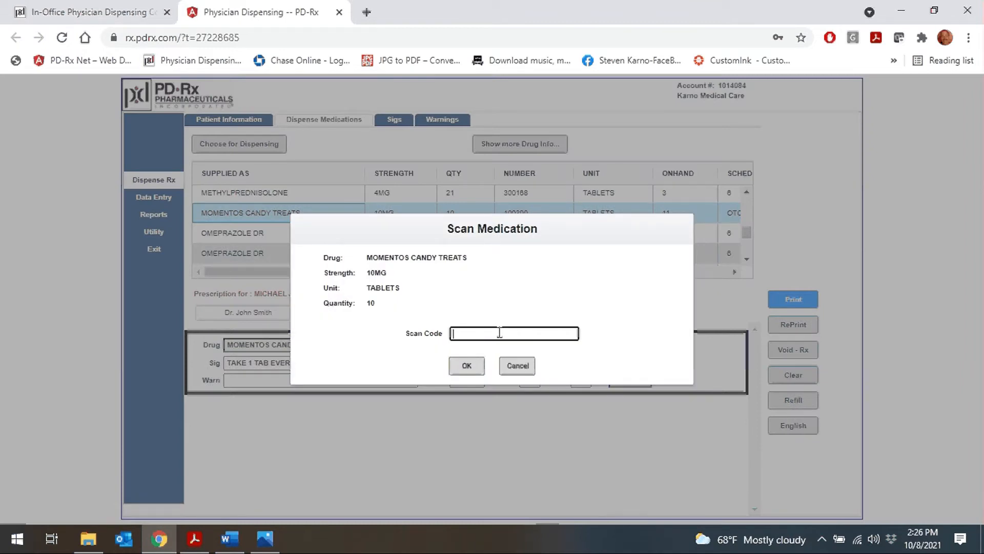
# Step: Skip the medication scan, accept the expiration warning to dispense, and close the label tab
pyautogui.press('Return')
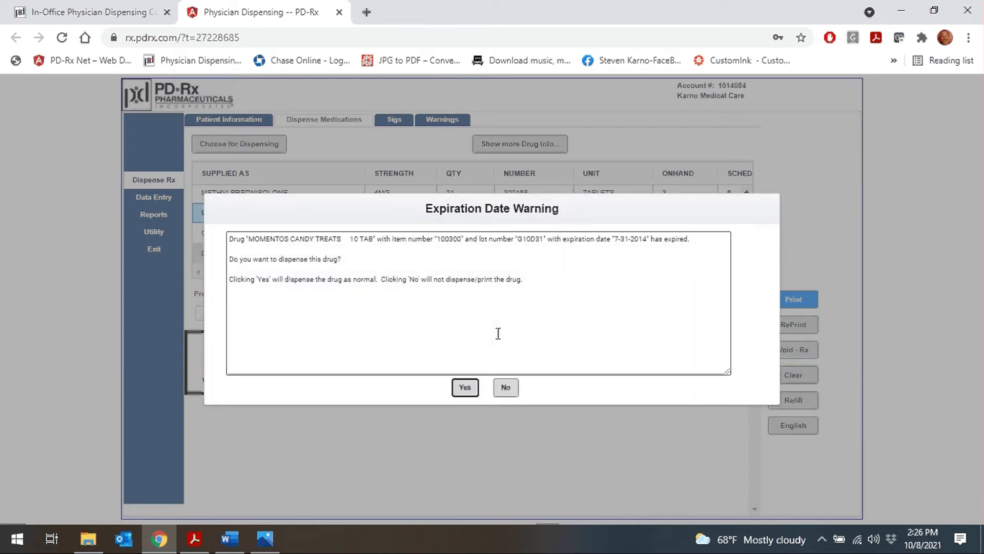
pyautogui.click(465, 388)
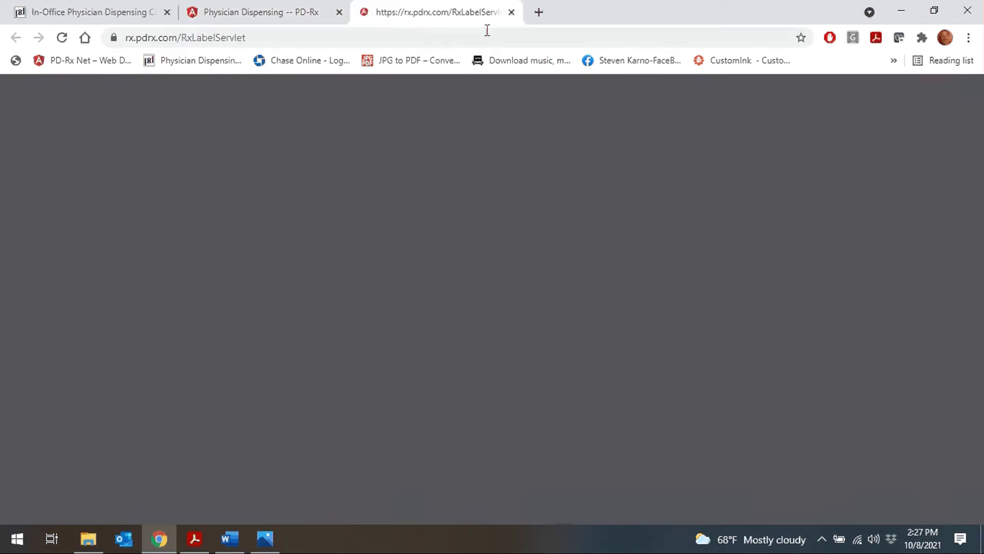
pyautogui.click(511, 12)
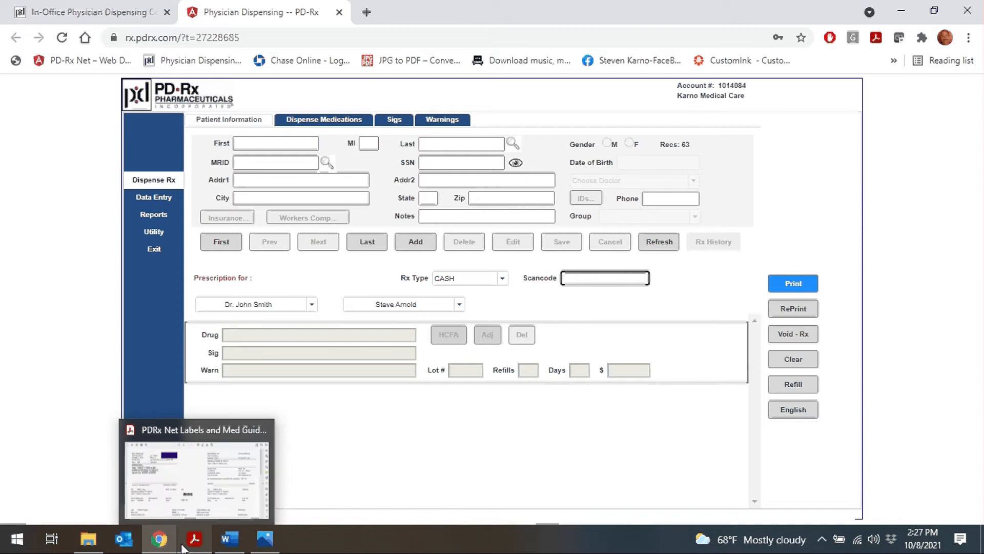
# Step: View the amoxicillin sample label sheet in Acrobat, then bring up the medication bottles photo
pyautogui.click(194, 507)
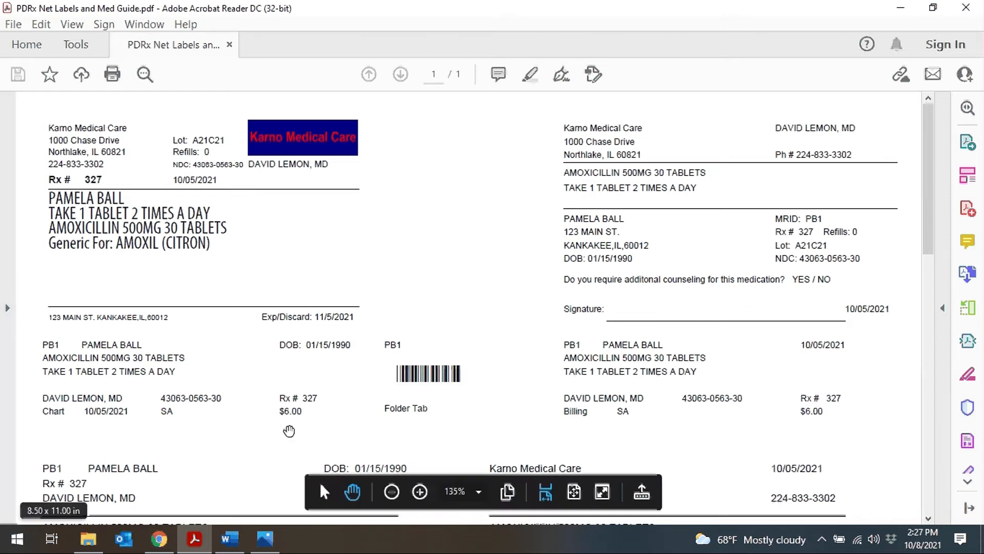
pyautogui.click(265, 538)
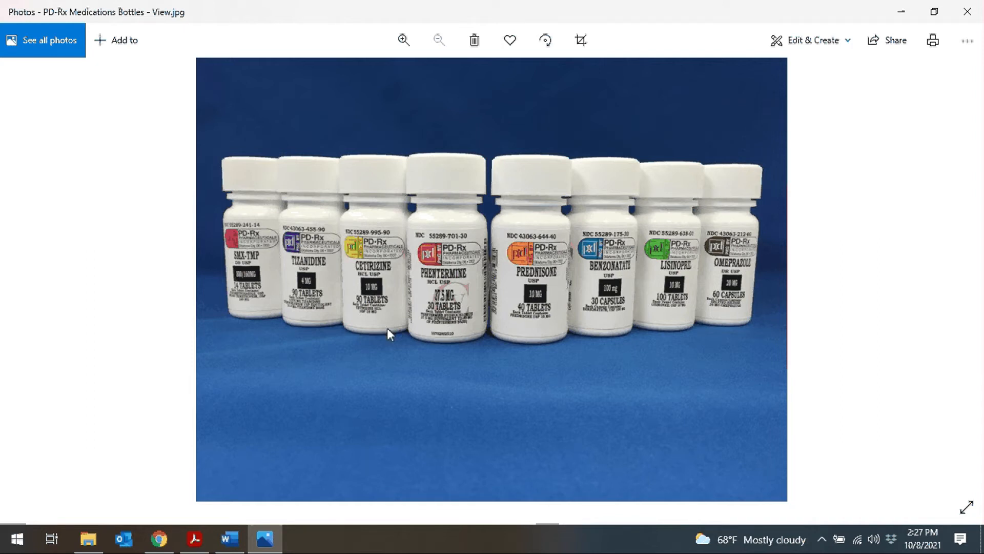
# Step: Return from the bottles photo to the PDRx Net Labels and Med Guide PDF
pyautogui.click(193, 539)
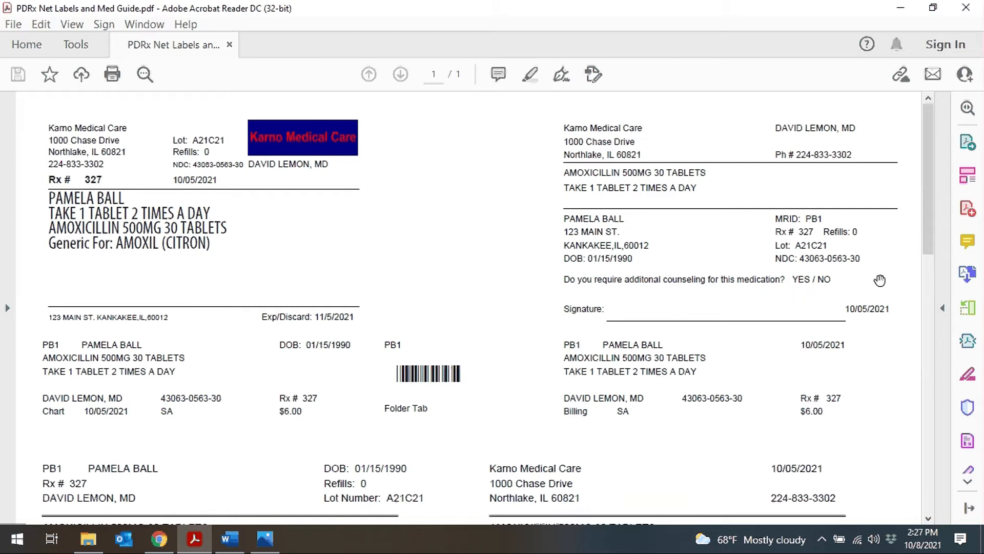
# Step: Glance at the Word logbook, then scroll through the label sheet and Amoxicillin med guide before returning to PD-Rx
pyautogui.click(230, 539)
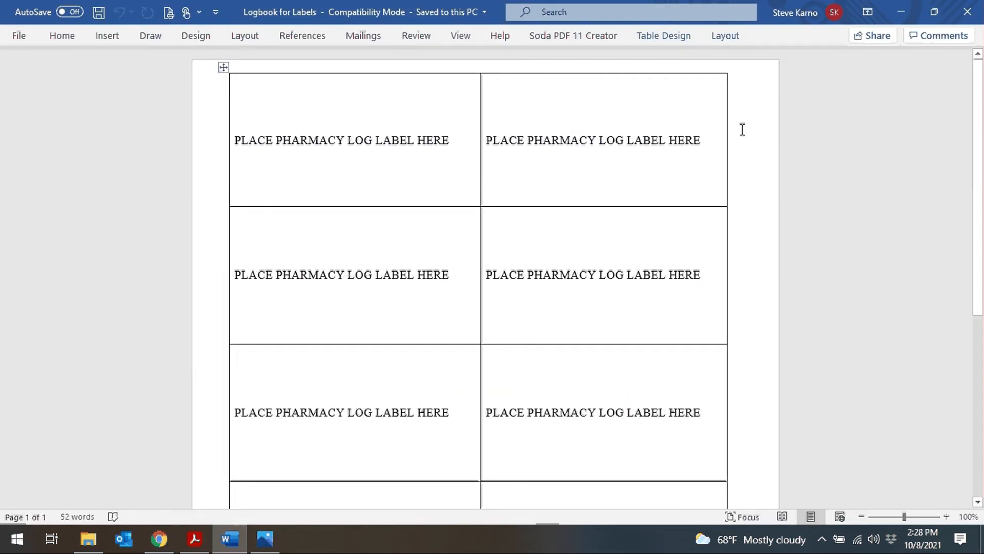
pyautogui.click(195, 538)
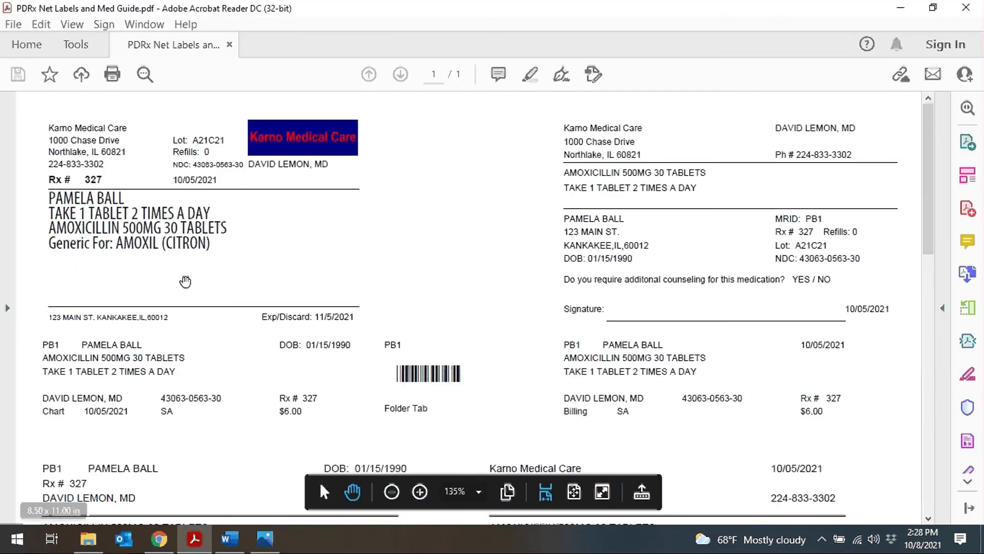
pyautogui.scroll(-3, 185, 281)
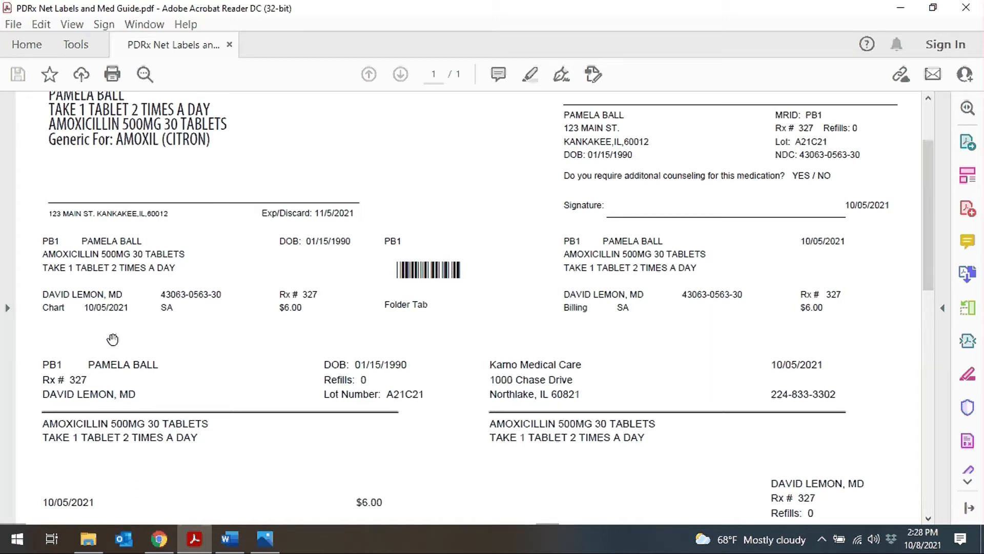
pyautogui.scroll(-3, 563, 359)
pyautogui.scroll(-1, 490, 368)
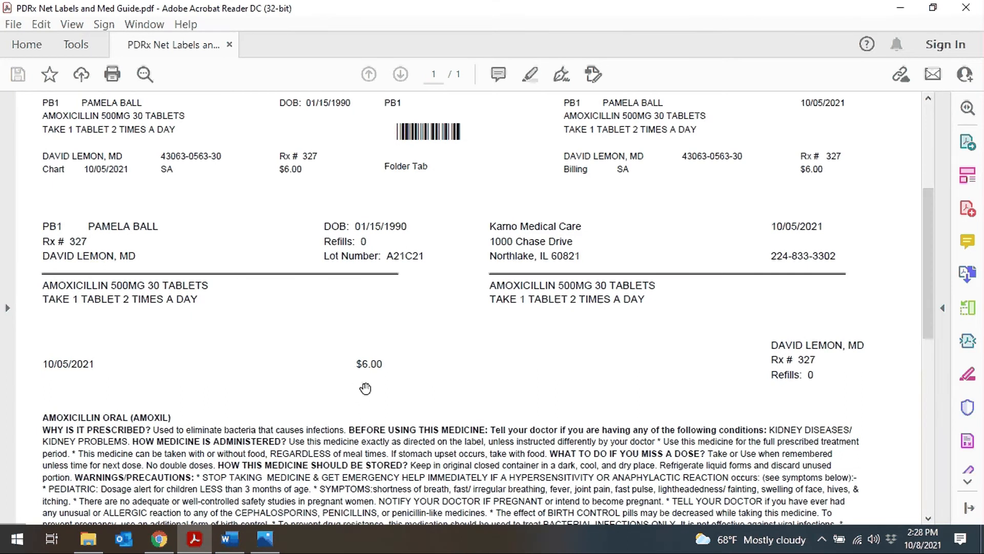
pyautogui.scroll(-7, 365, 388)
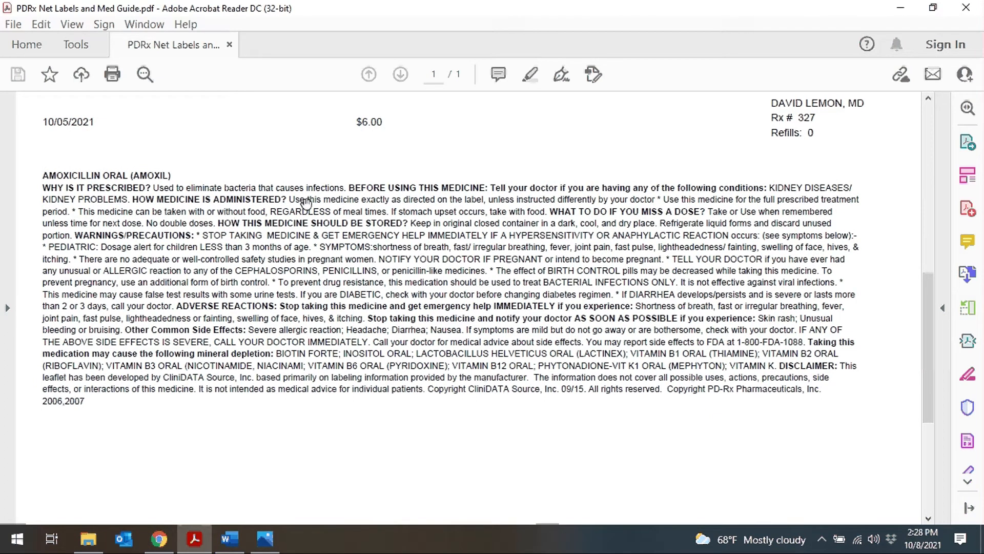
pyautogui.click(160, 547)
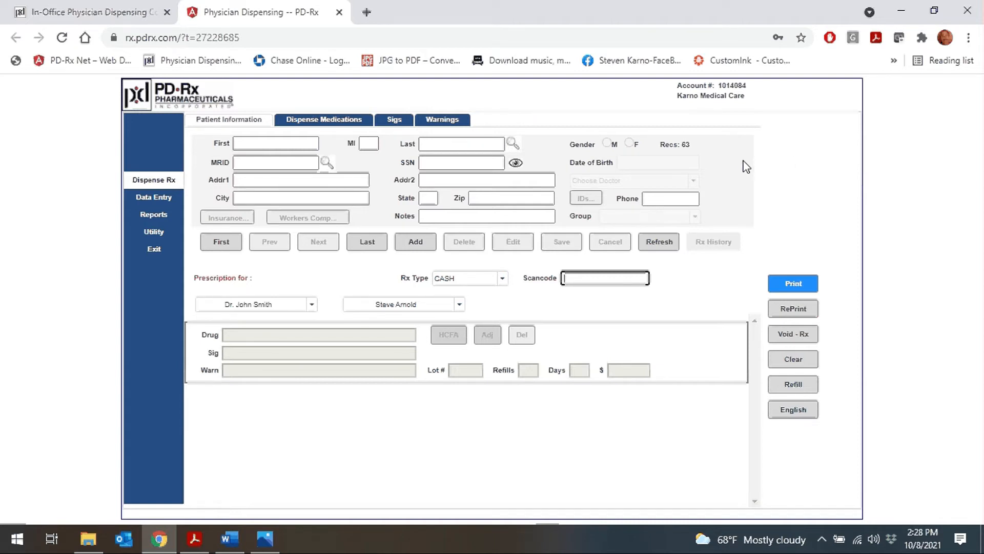
# Step: Open Re-Print Labels, compare it with the label PDF, close it, and bring up Void - Rx
pyautogui.click(792, 313)
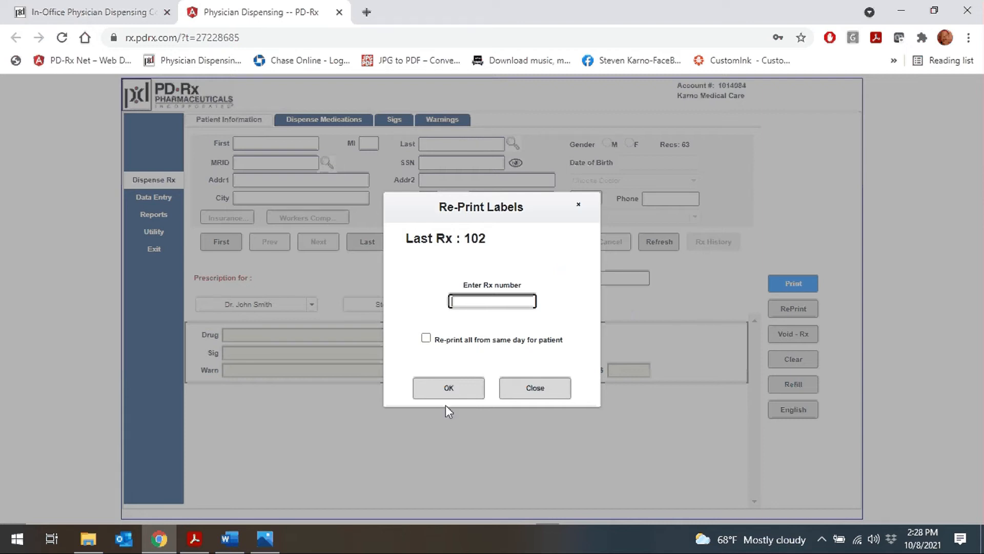
pyautogui.click(194, 538)
pyautogui.scroll(10, 289, 229)
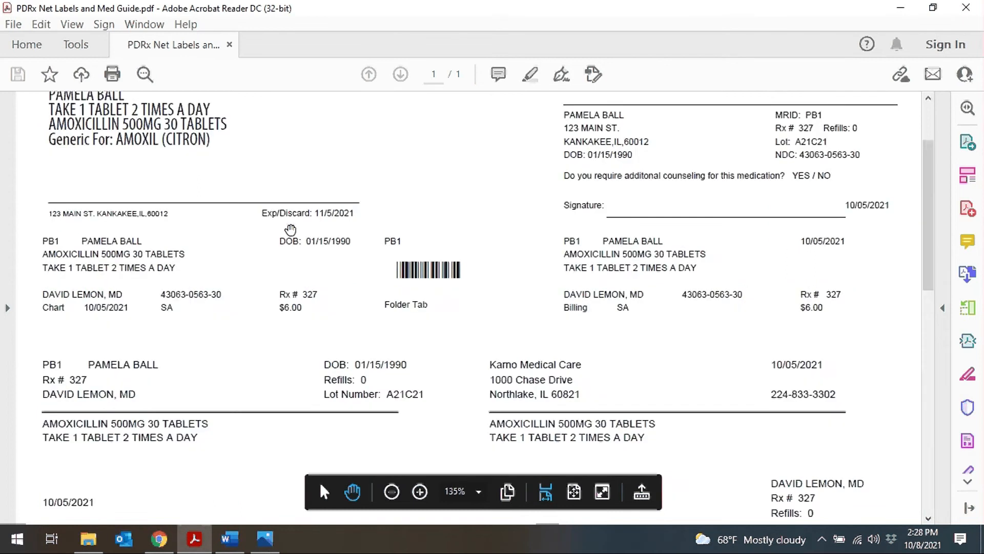
pyautogui.click(156, 539)
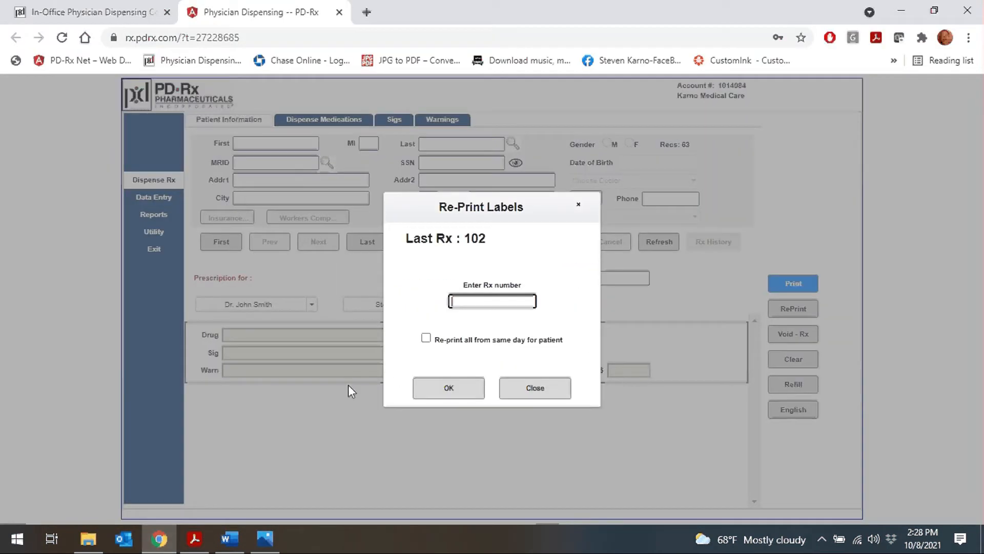
pyautogui.click(524, 389)
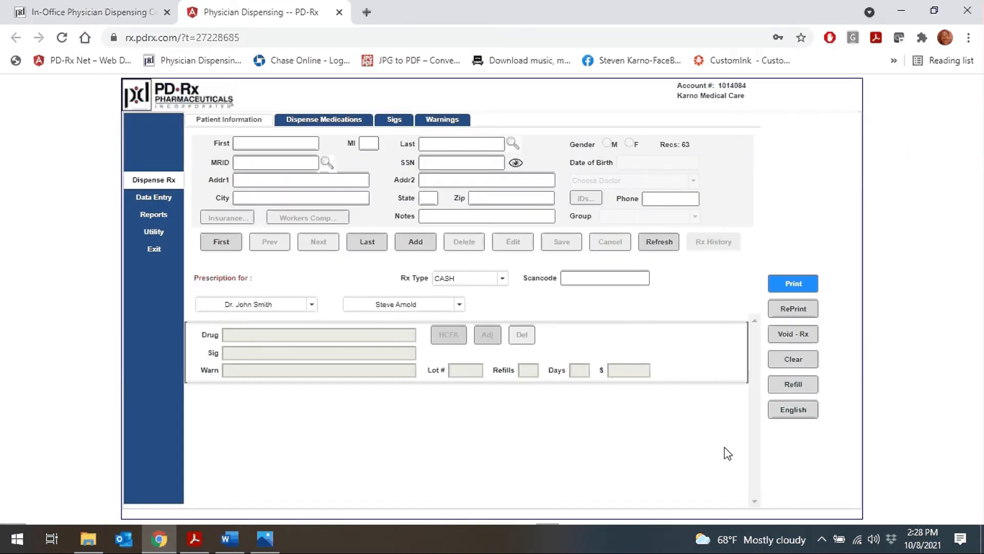
pyautogui.click(778, 338)
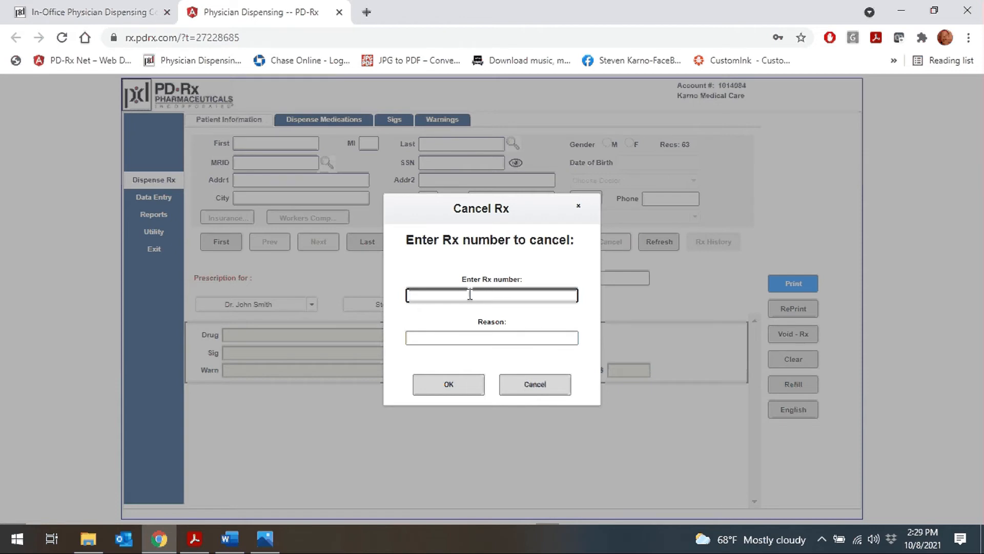
# Step: Try submitting Cancel Rx without an Rx number, dismiss the alert, and cancel the form
pyautogui.click(468, 338)
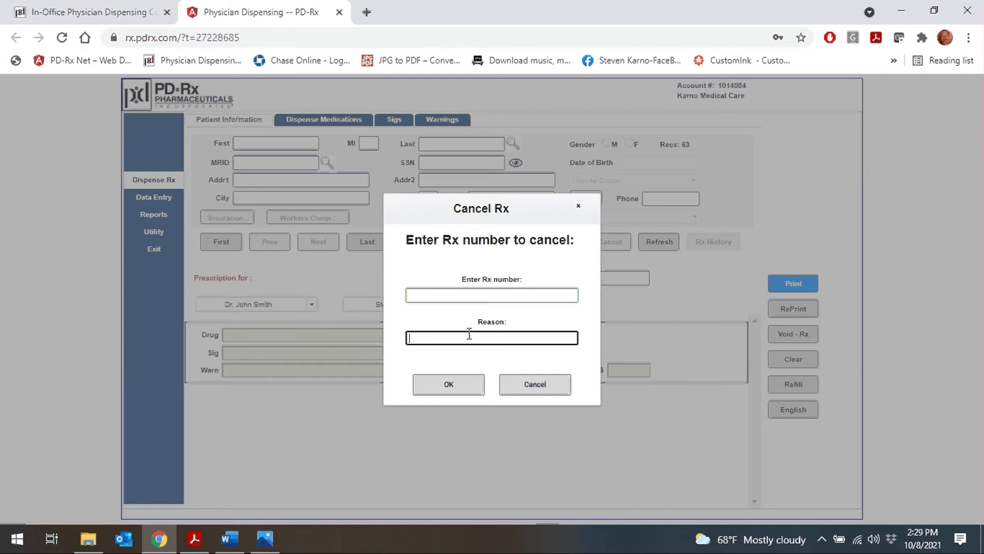
pyautogui.click(450, 387)
pyautogui.click(615, 118)
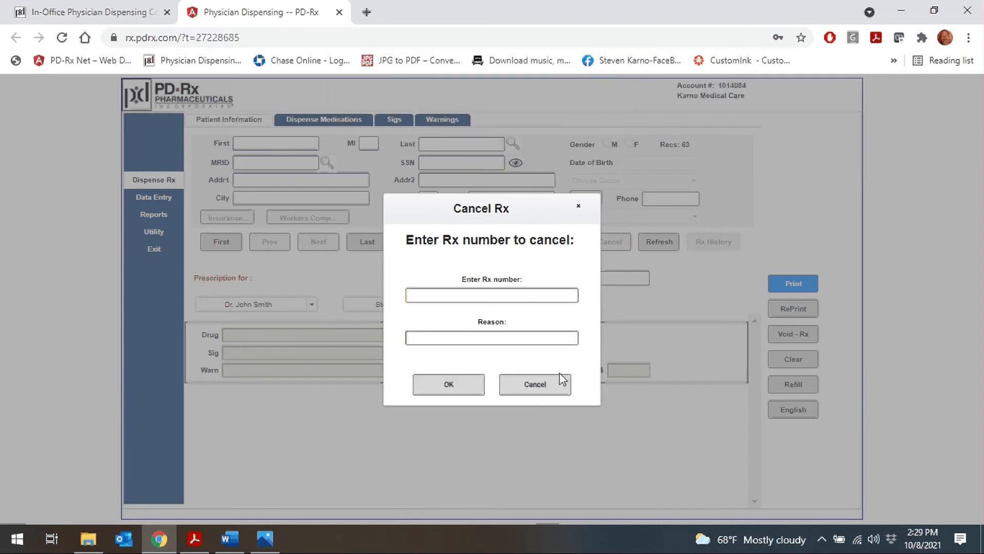
pyautogui.click(561, 382)
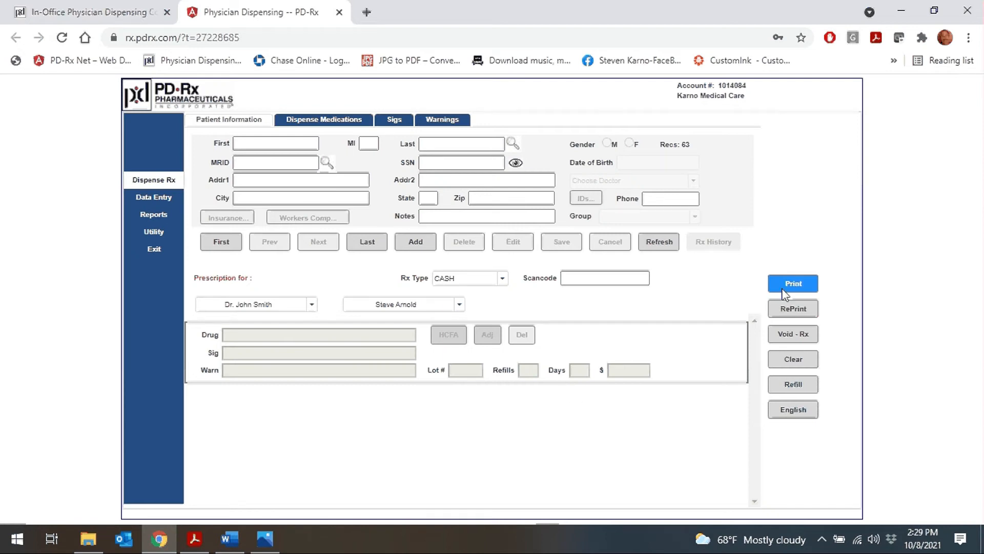
# Step: Toggle the English/Spanish label language setting twice and glance at the label PDF
pyautogui.click(794, 411)
pyautogui.click(781, 413)
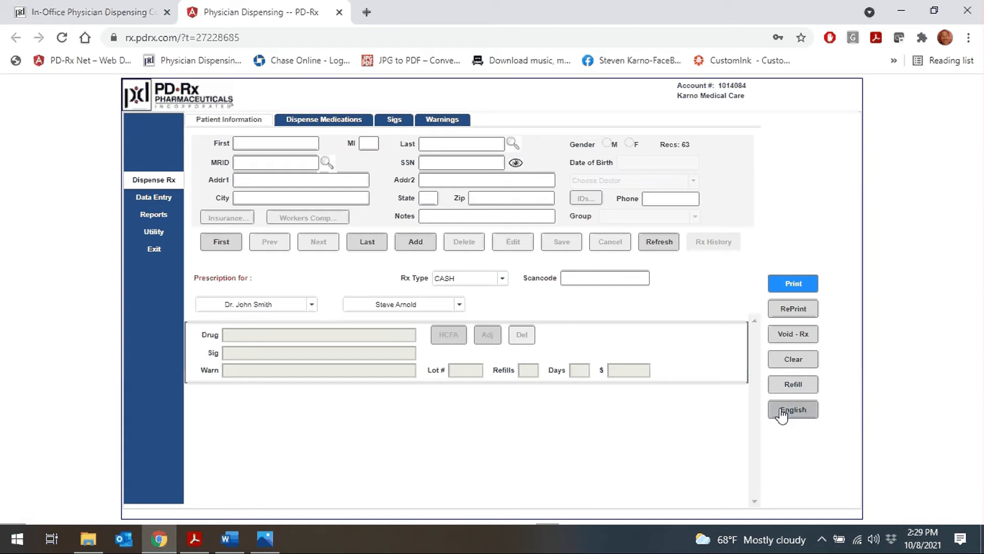
pyautogui.click(196, 538)
pyautogui.scroll(-10, 222, 404)
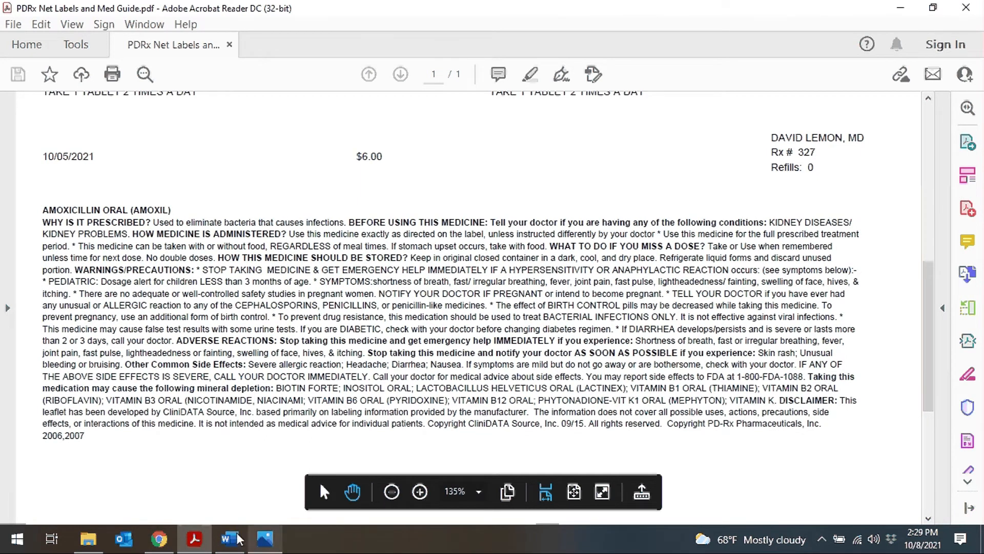
pyautogui.click(163, 538)
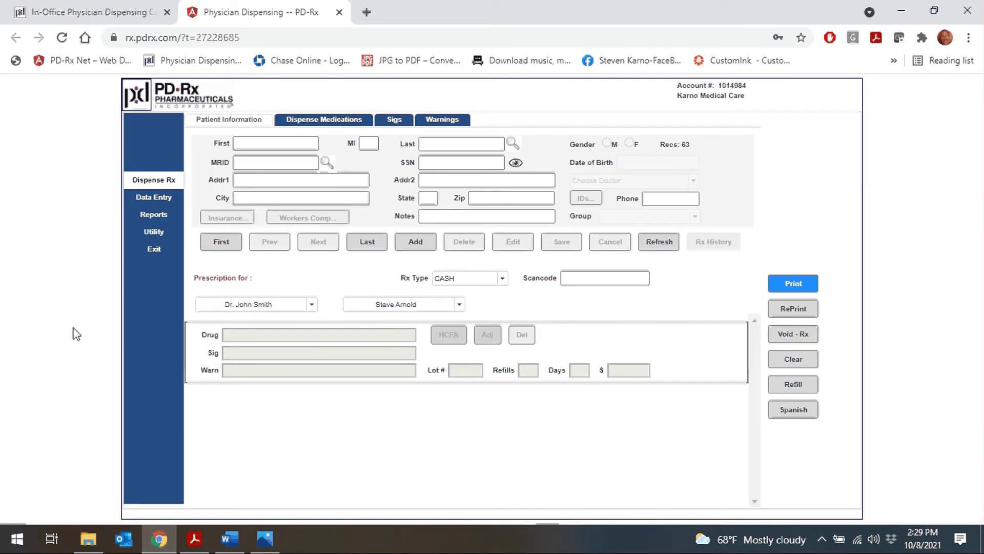
pyautogui.click(153, 215)
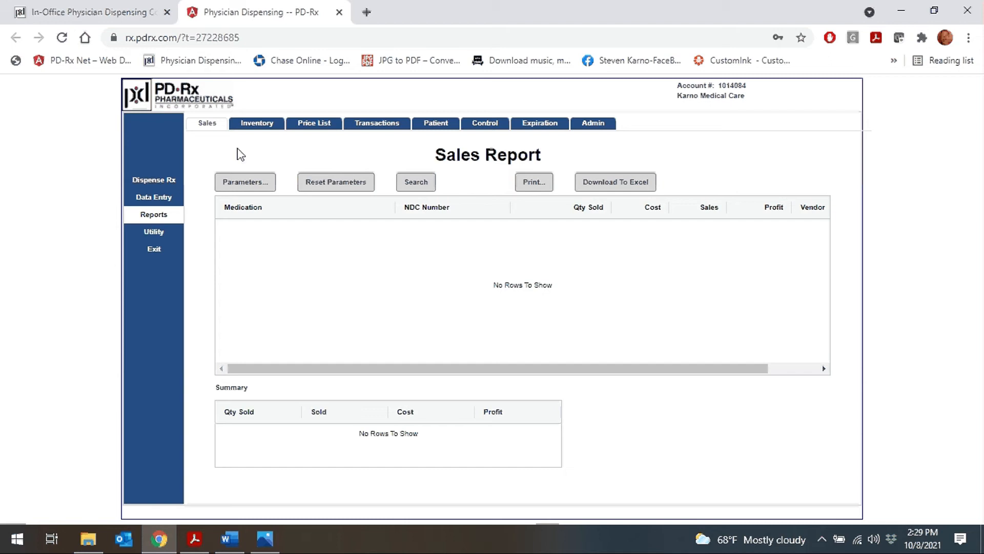
# Step: Run the Inventory Report from its Parameters, showing totals cost 2087.49, sell 2891.10, on hand 326
pyautogui.click(260, 125)
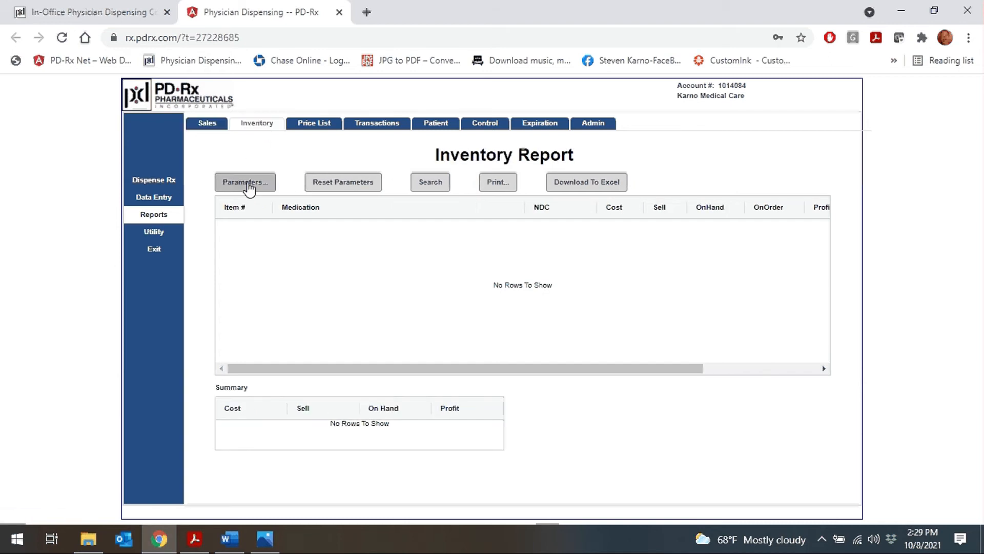
pyautogui.click(248, 184)
pyautogui.click(396, 417)
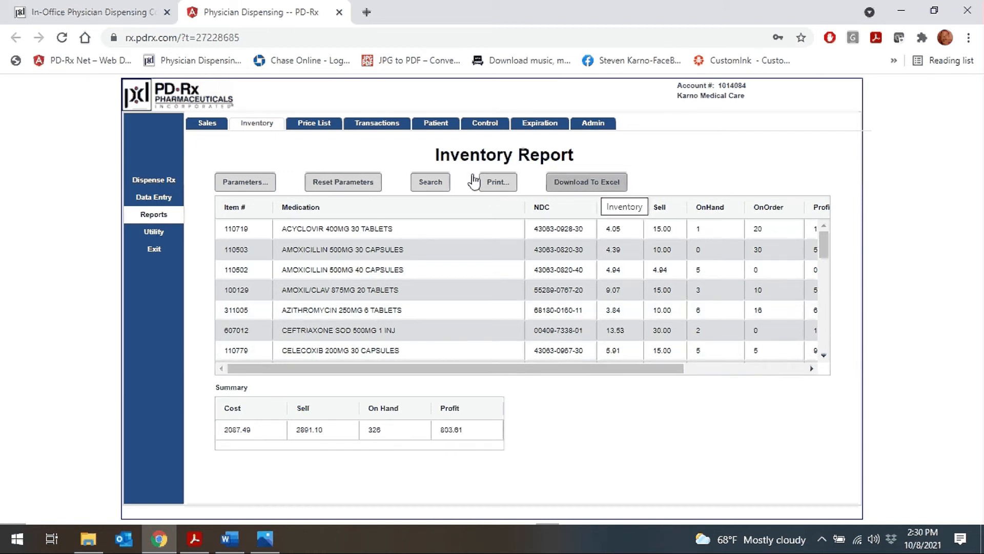
# Step: Run the Sales Report from 09/03/2009 to 10/08/2021, picking 2009 and day 3 in the calendar
pyautogui.click(201, 125)
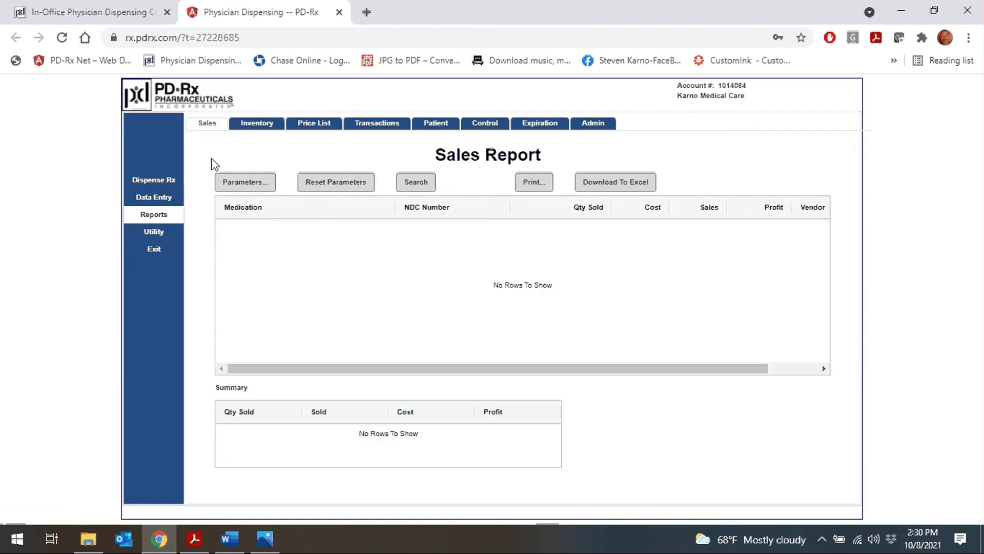
pyautogui.click(242, 183)
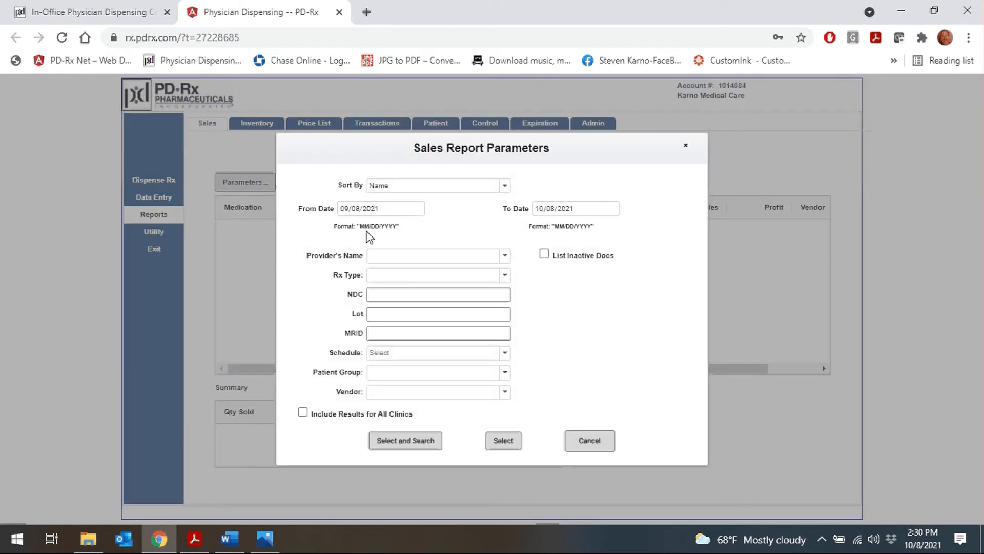
pyautogui.click(384, 208)
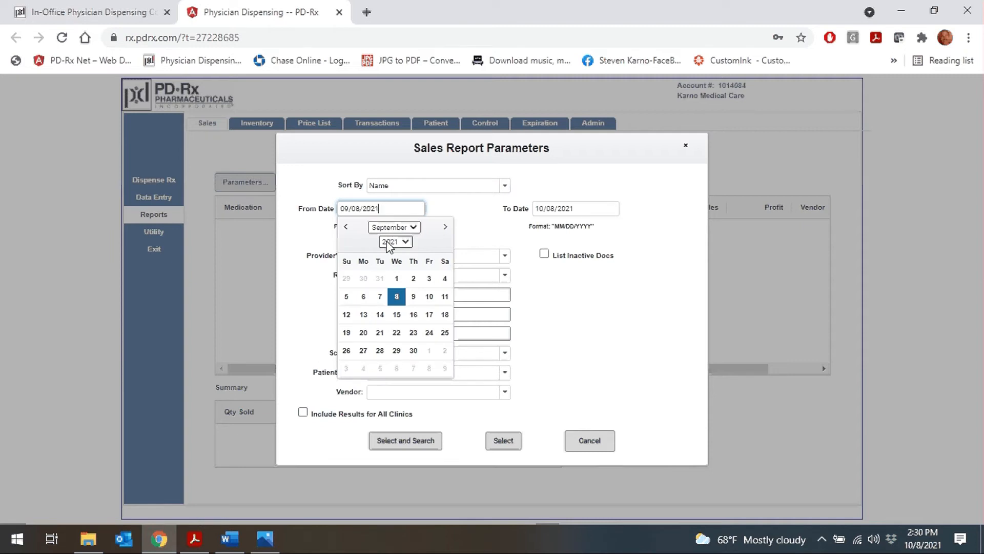
pyautogui.click(395, 242)
pyautogui.click(390, 261)
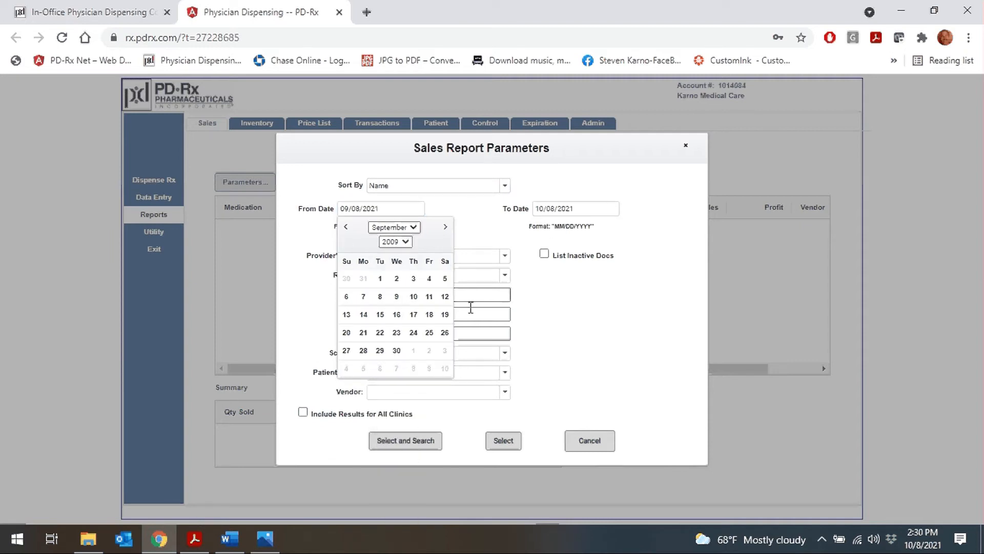
pyautogui.click(416, 281)
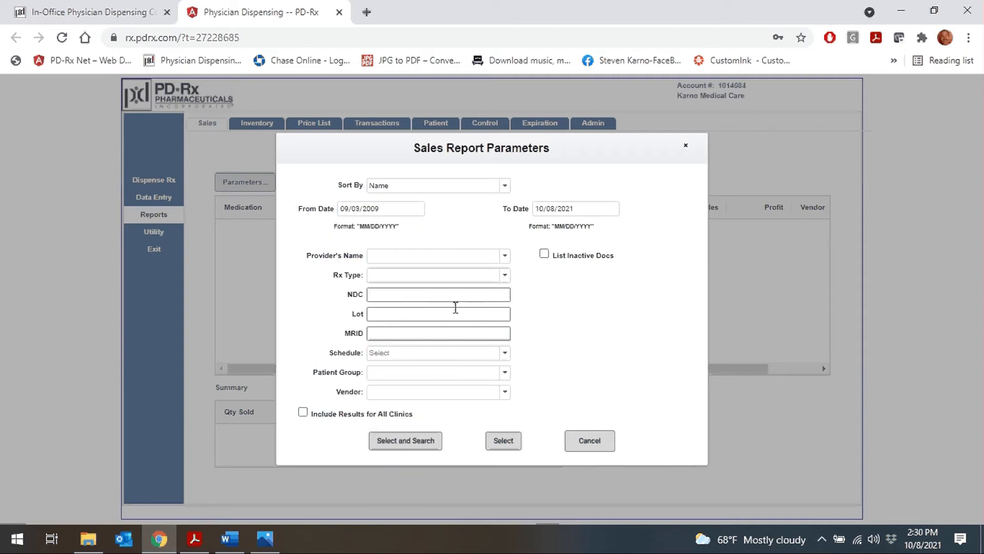
pyautogui.click(413, 444)
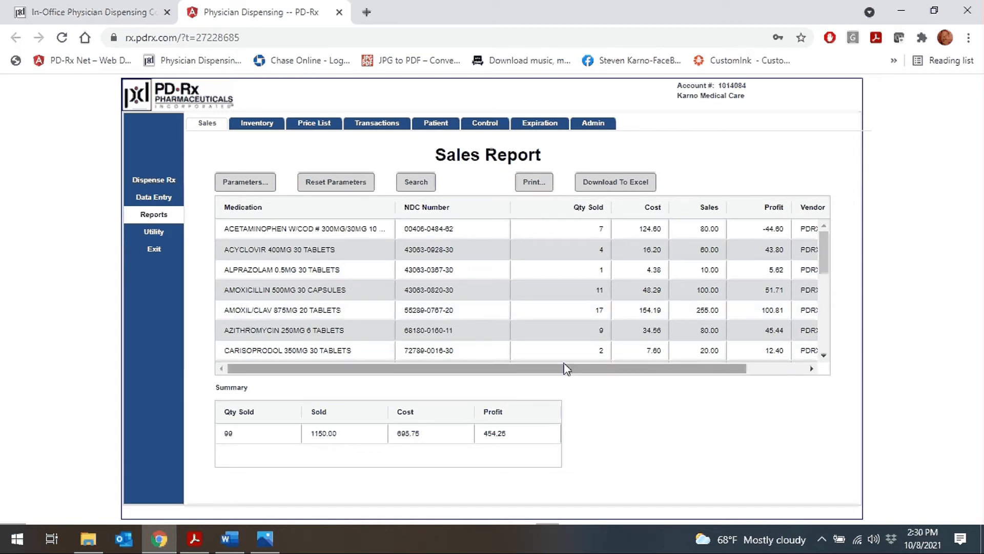
pyautogui.click(383, 125)
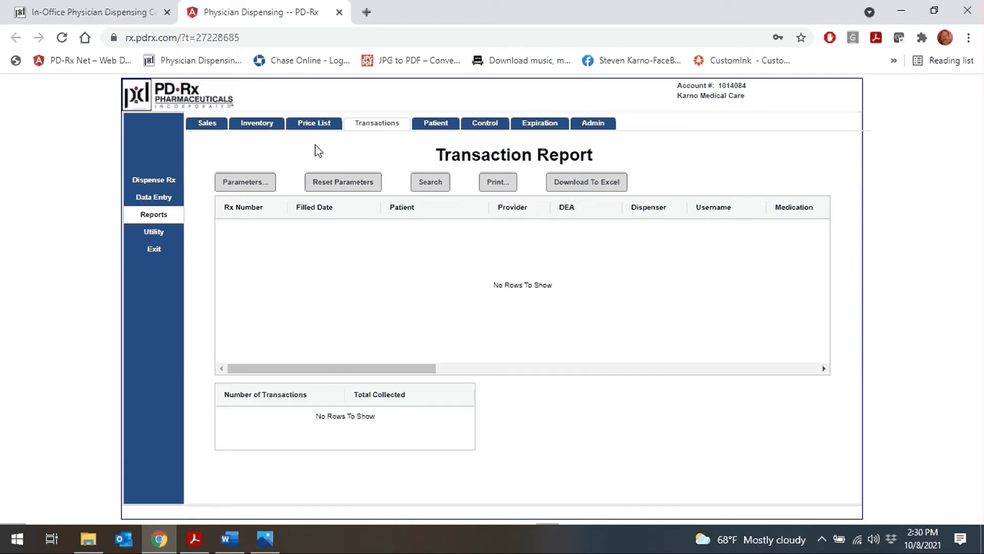
# Step: Run the Transaction Report with an earlier From Date year, showing 10 transactions totalling 100.00
pyautogui.click(245, 181)
pyautogui.click(352, 215)
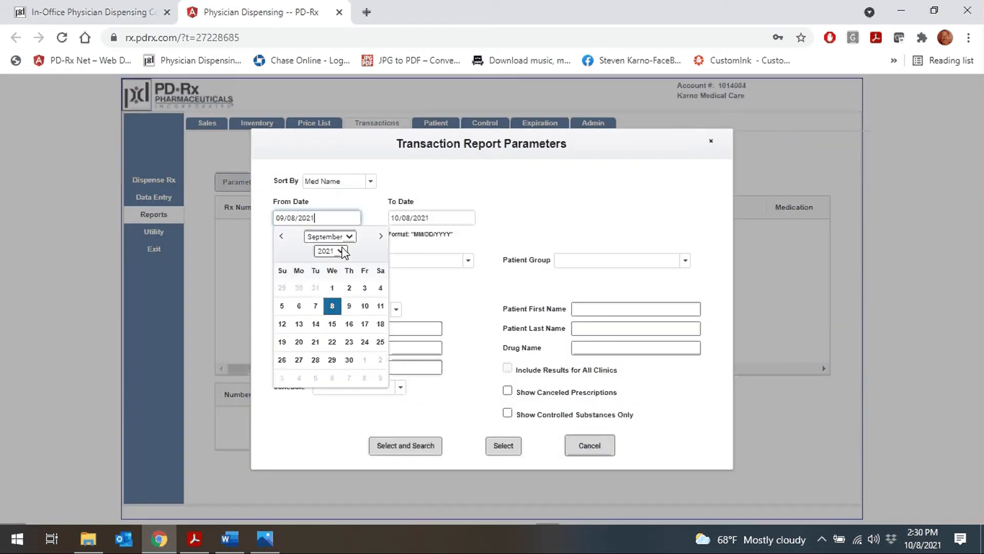
pyautogui.click(341, 251)
pyautogui.click(335, 275)
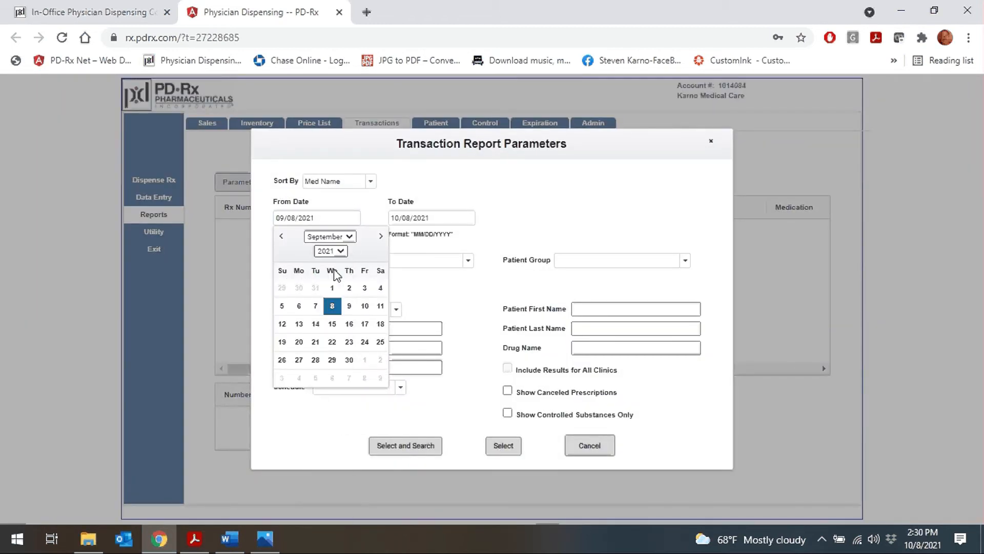
pyautogui.click(397, 444)
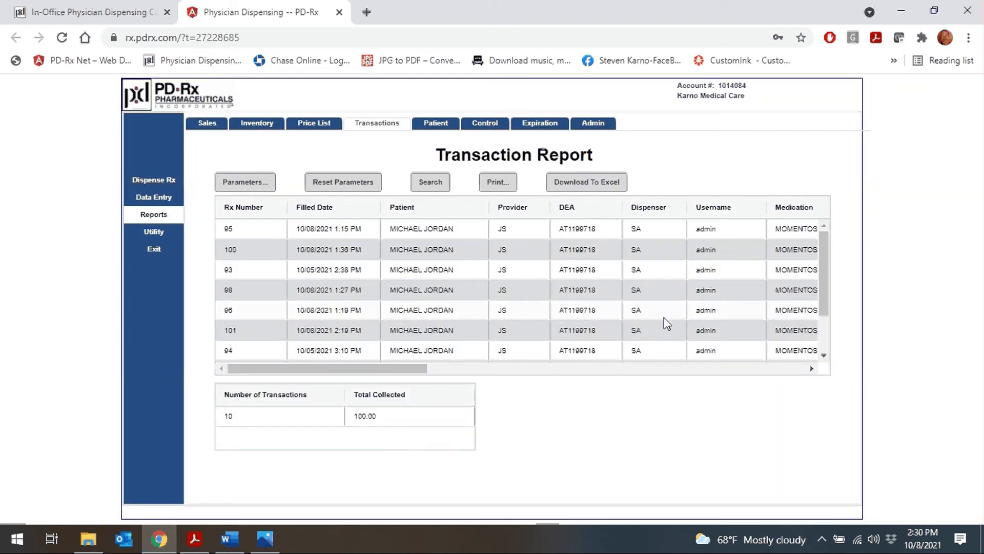
pyautogui.click(484, 125)
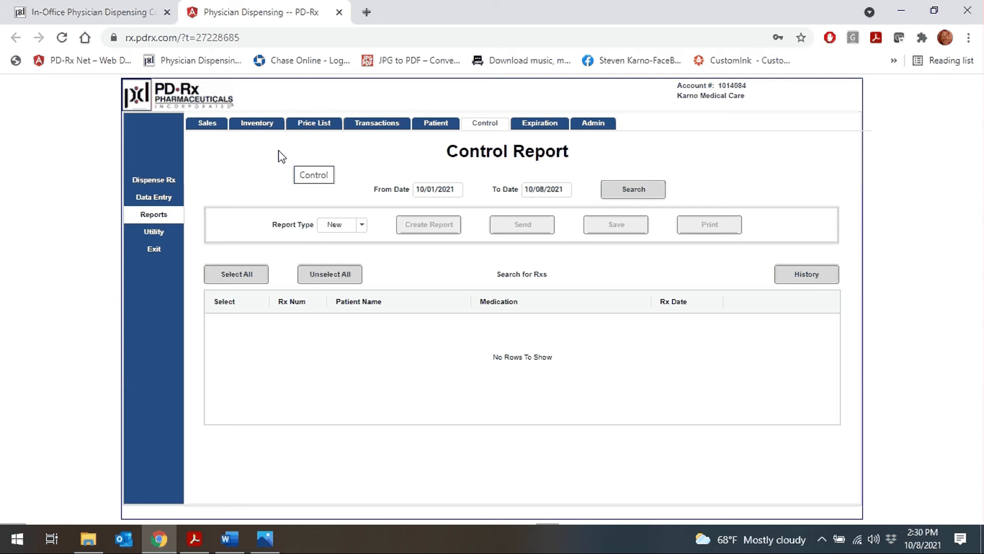
# Step: Search the Expiration report and scroll through lots' expiry dates and days to expire
pyautogui.click(546, 125)
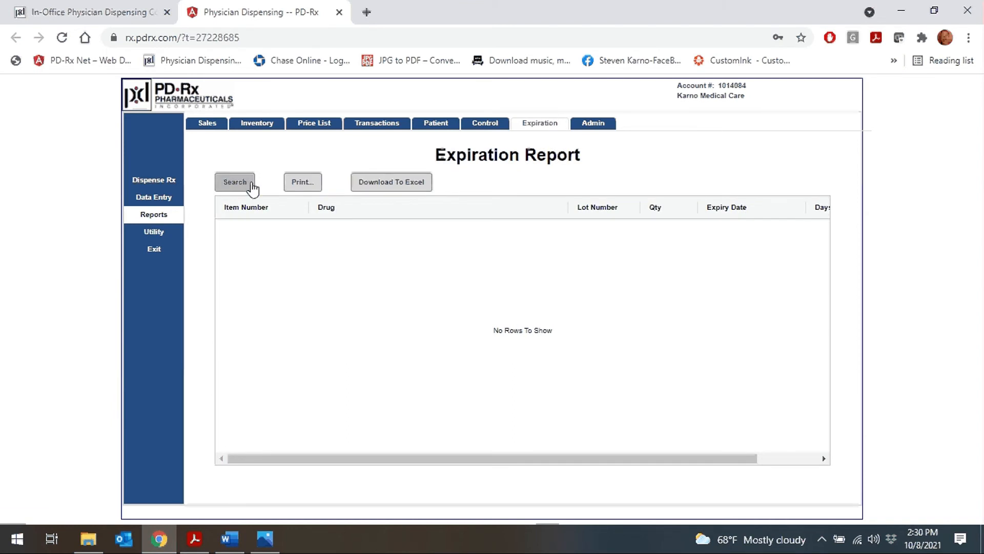
pyautogui.click(252, 188)
pyautogui.moveTo(822, 266); pyautogui.dragTo(818, 403)
pyautogui.moveTo(716, 458); pyautogui.dragTo(815, 471)
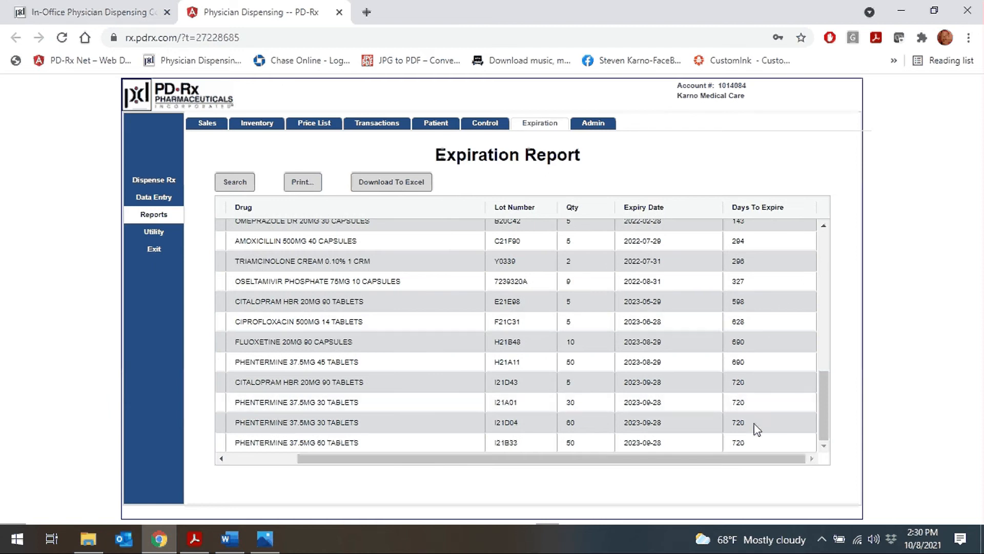
pyautogui.click(238, 182)
pyautogui.click(157, 232)
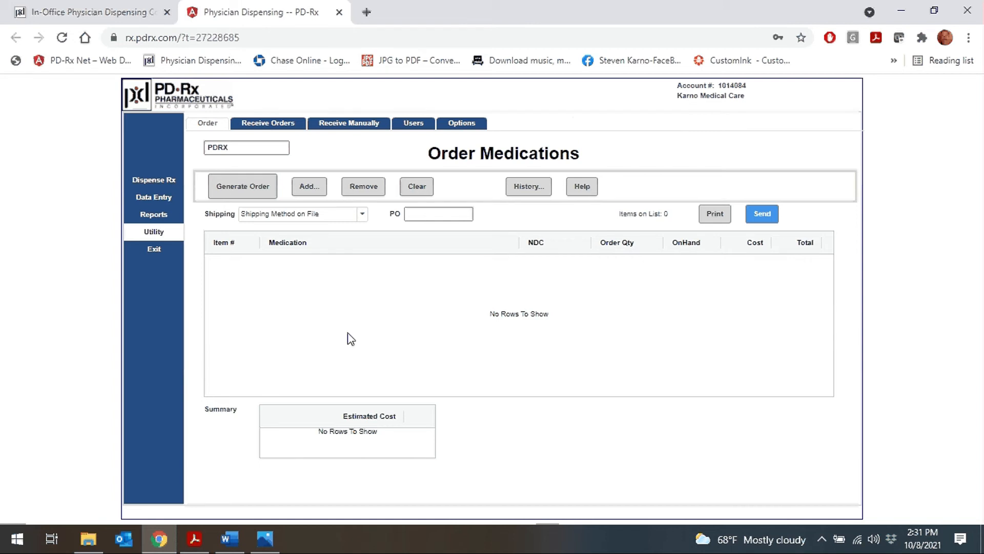
# Step: Add Acyclovir 400MG, Amoxicillin 500MG and Azithromycin 250MG to the new order
pyautogui.click(310, 187)
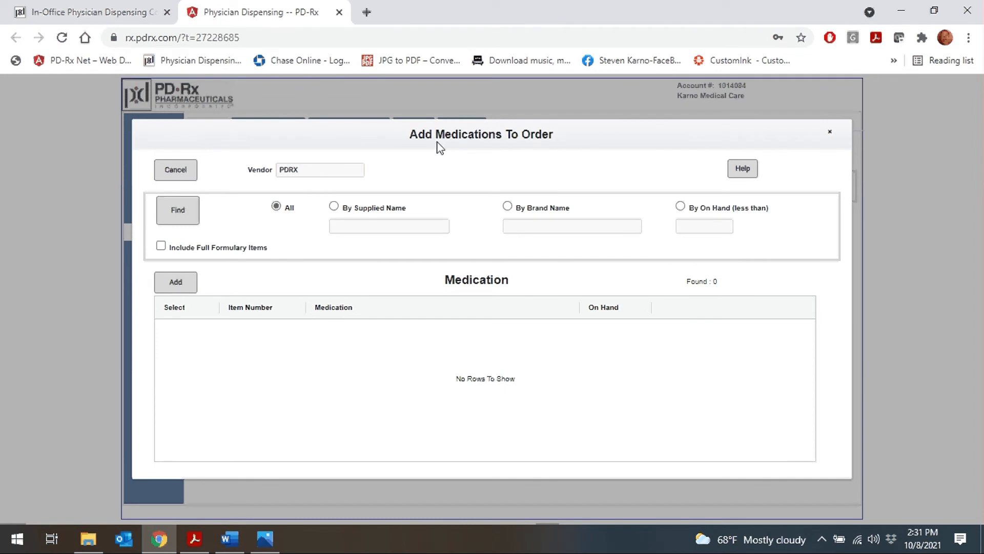
pyautogui.click(182, 211)
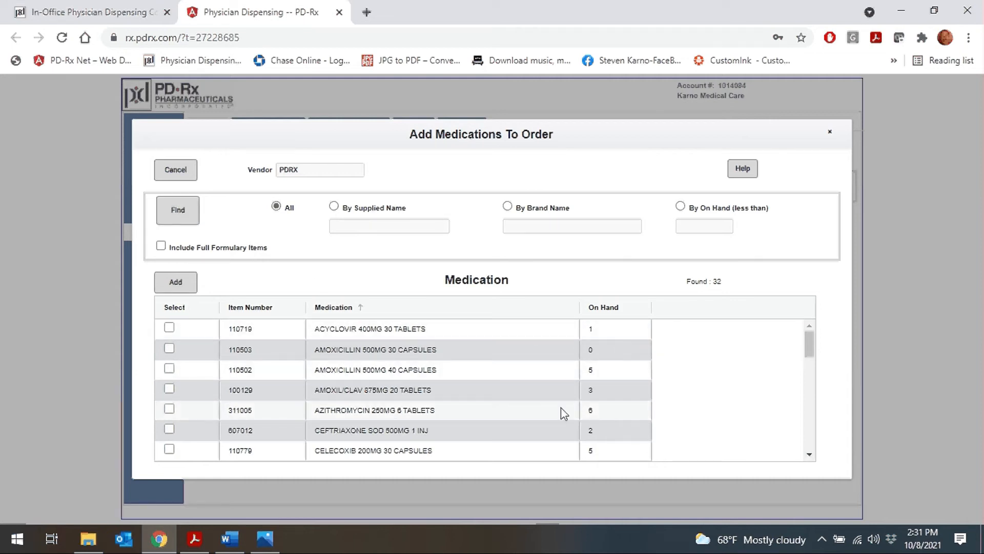
pyautogui.click(169, 328)
pyautogui.click(169, 349)
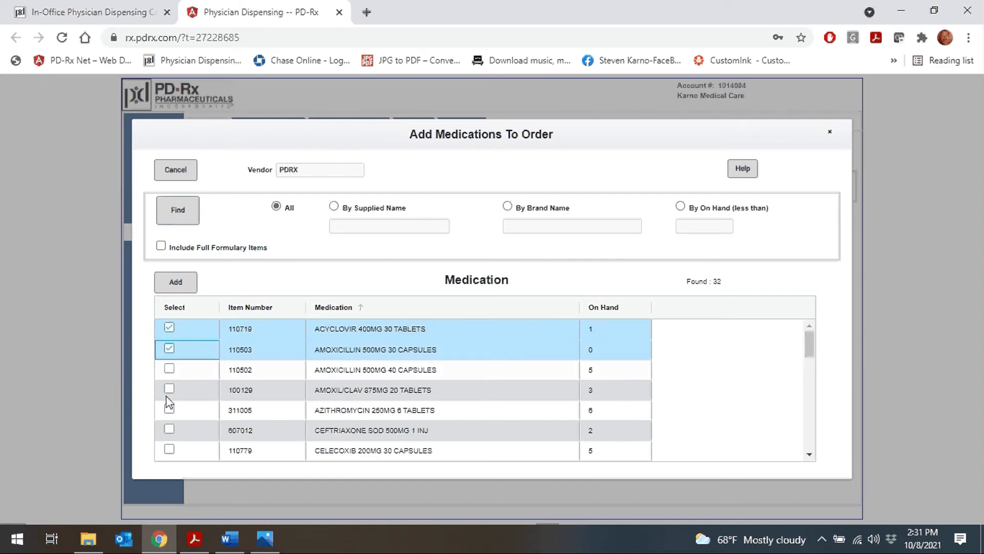
pyautogui.click(170, 409)
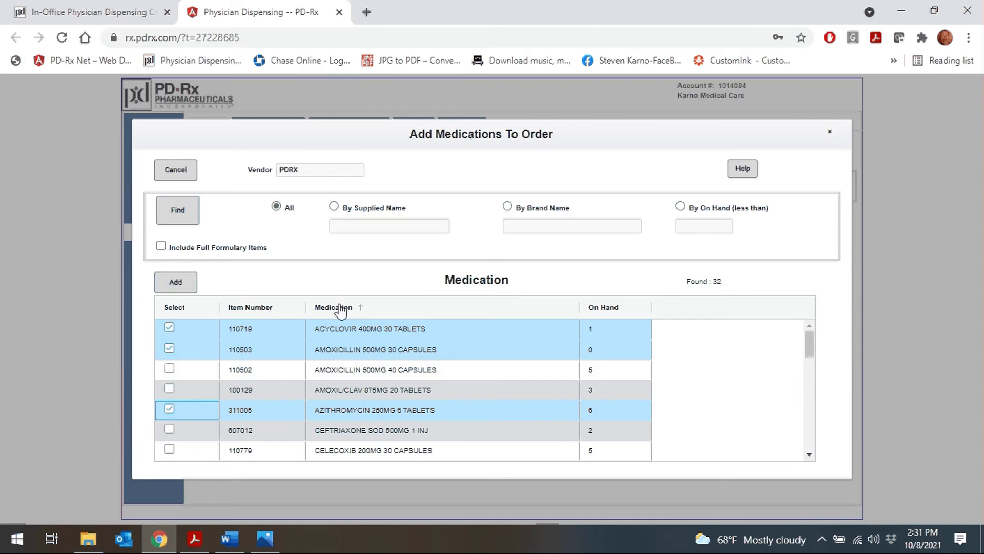
pyautogui.click(176, 283)
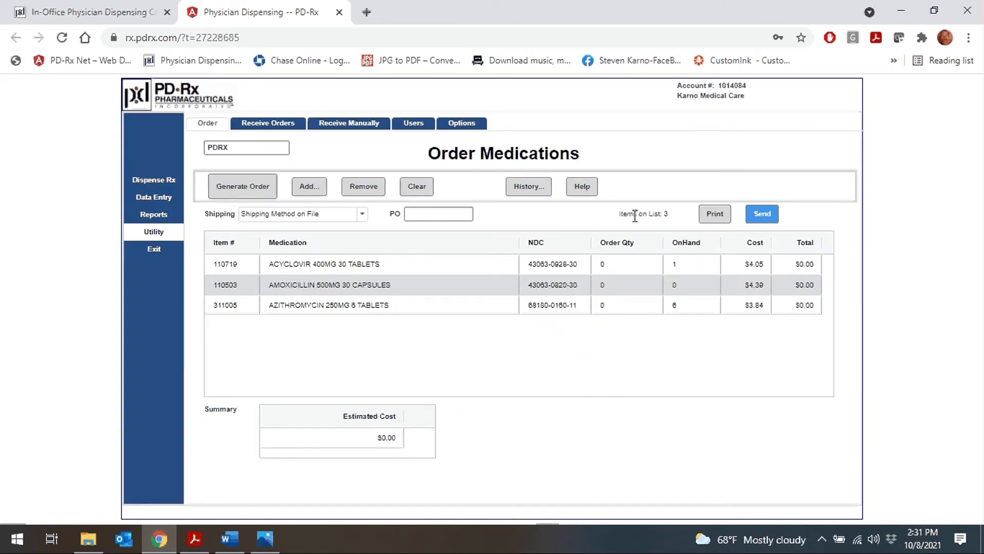
# Step: Set order quantities to 10 Acyclovir, 5 Amoxicillin and 12 Azithromycin
pyautogui.click(616, 272)
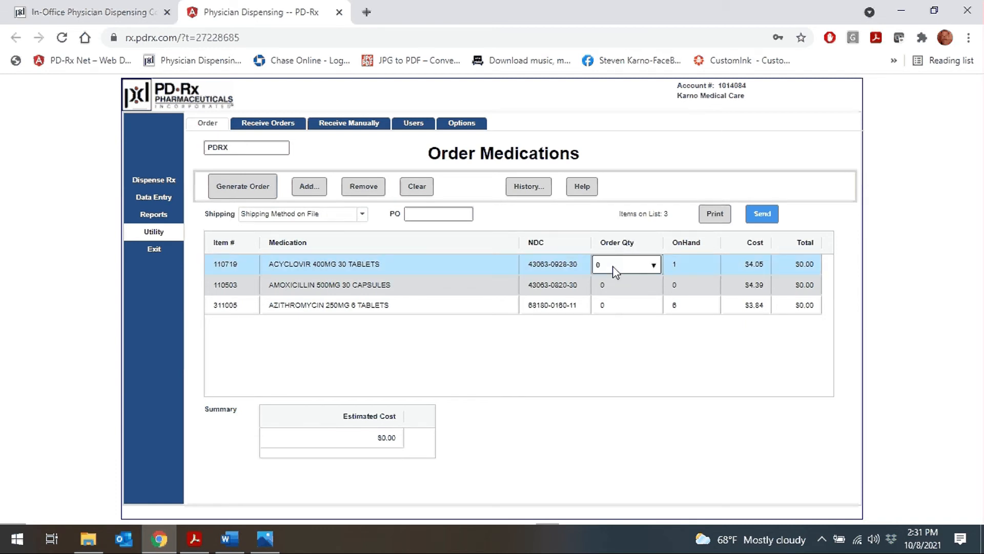
pyautogui.click(653, 265)
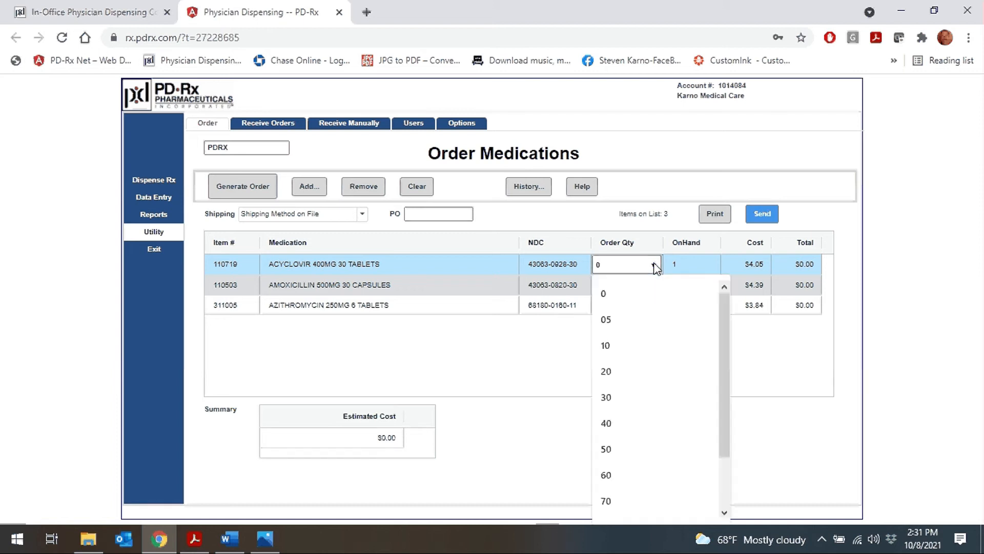
pyautogui.click(624, 348)
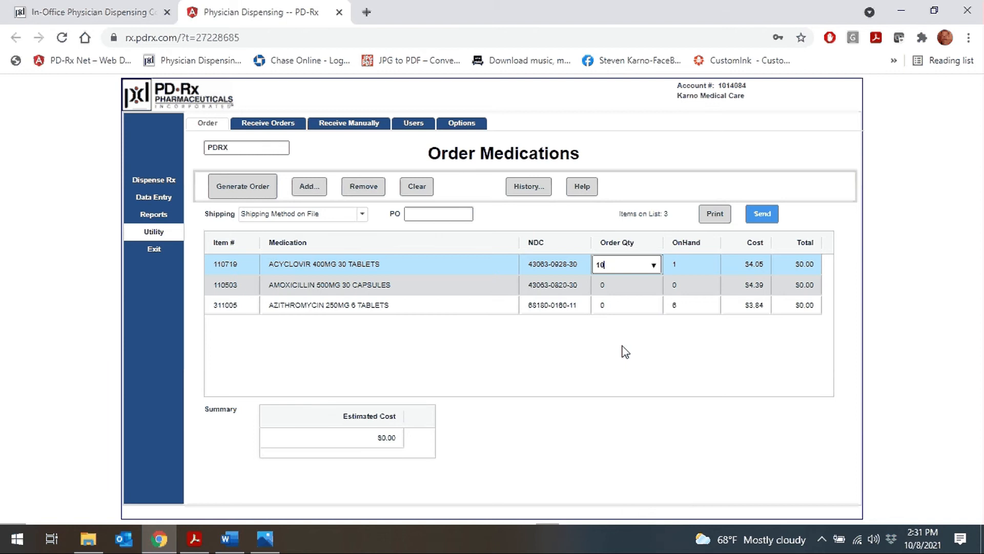
pyautogui.click(637, 286)
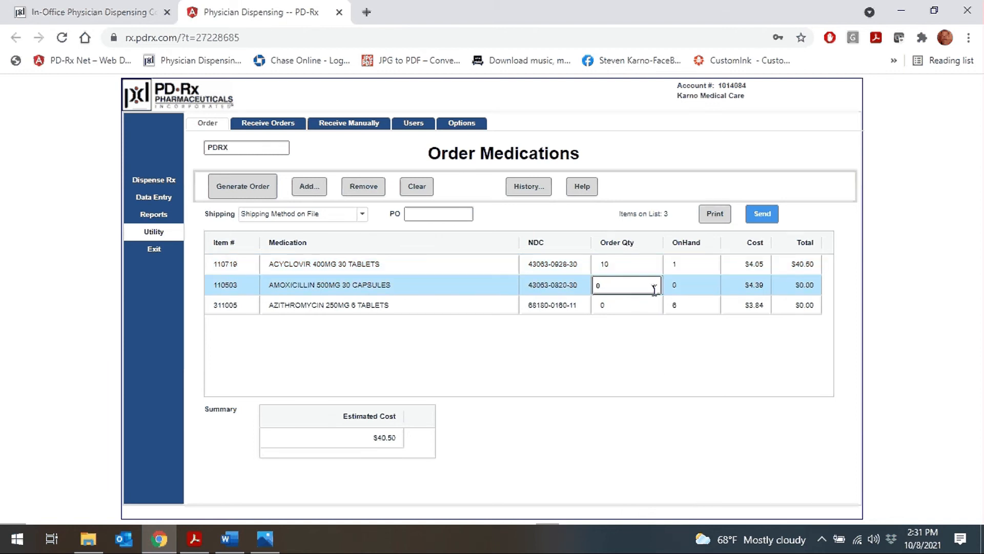
pyautogui.click(654, 287)
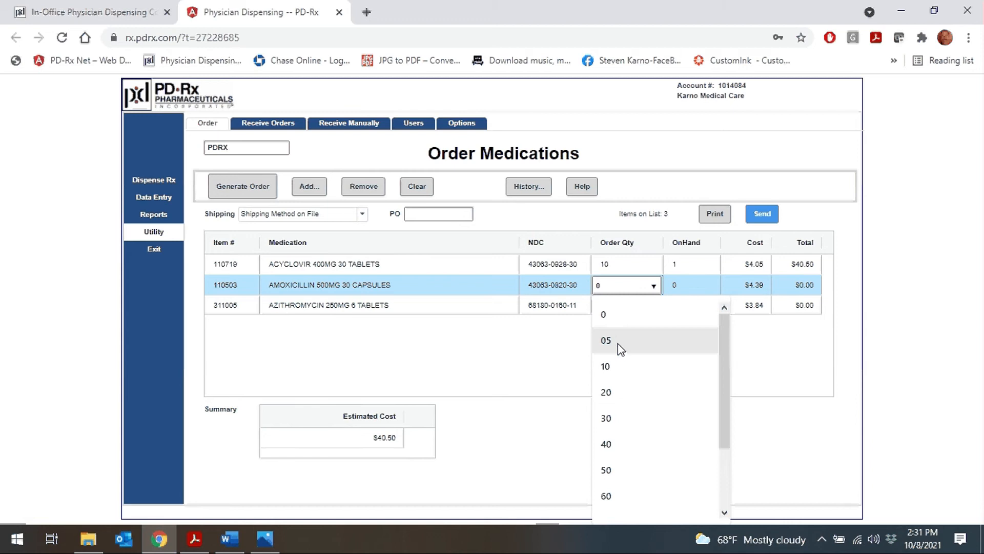
pyautogui.click(620, 342)
pyautogui.click(626, 306)
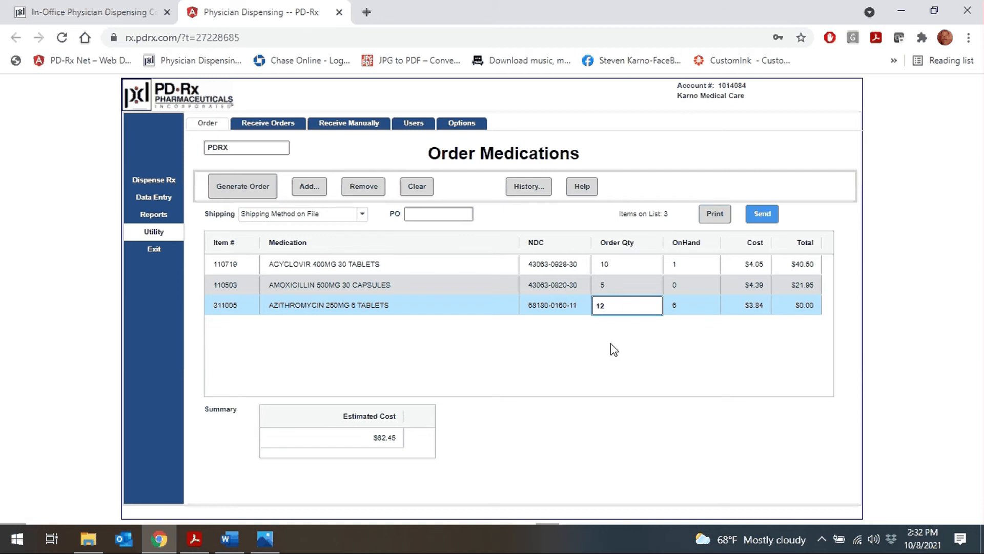
pyautogui.press('Return')
# Step: Enter PO 'test' and send the order, estimated at $108.53
pyautogui.click(464, 209)
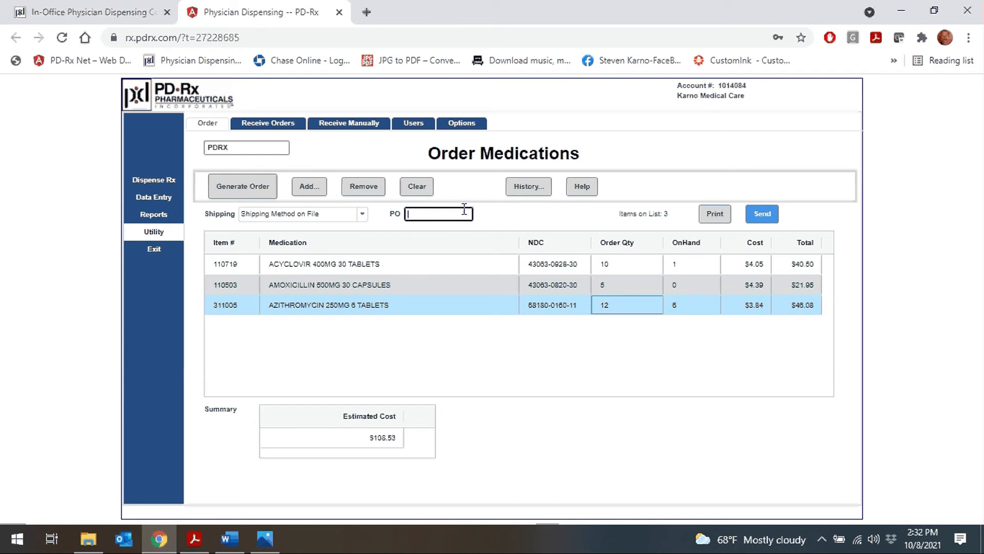
pyautogui.write('test')
pyautogui.click(589, 228)
pyautogui.click(761, 215)
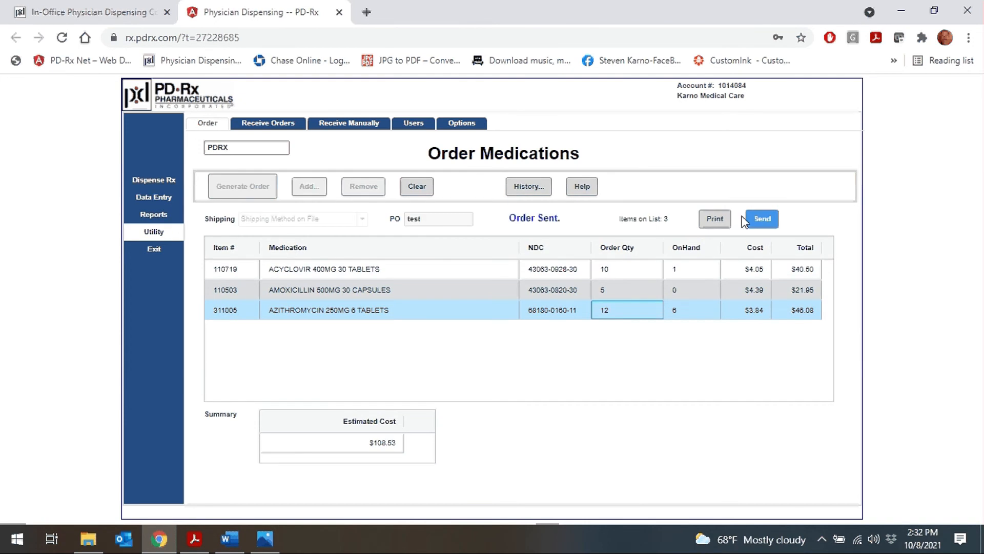
pyautogui.moveTo(558, 219); pyautogui.dragTo(495, 224)
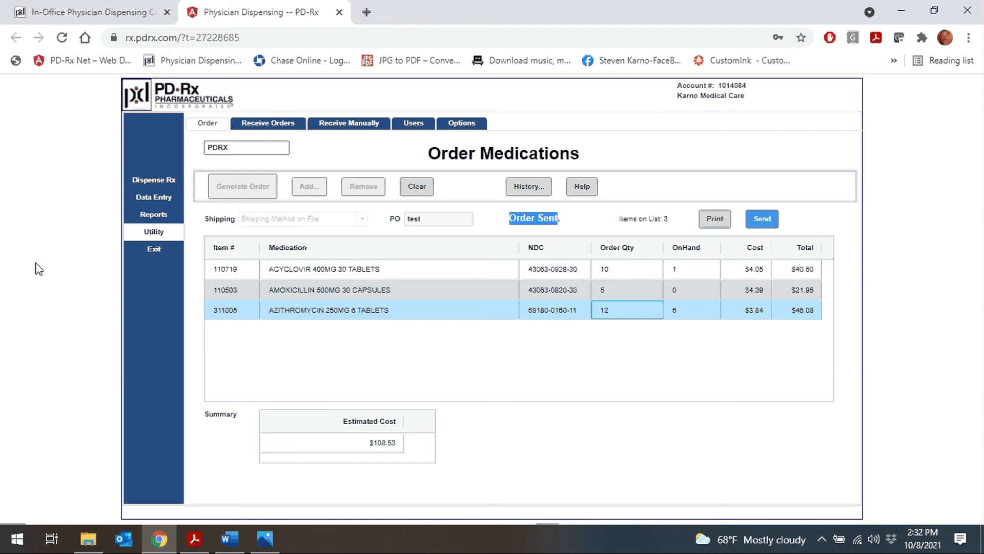
# Step: Receive all seven items of invoice 0410460 into inventory with no price changes
pyautogui.click(162, 183)
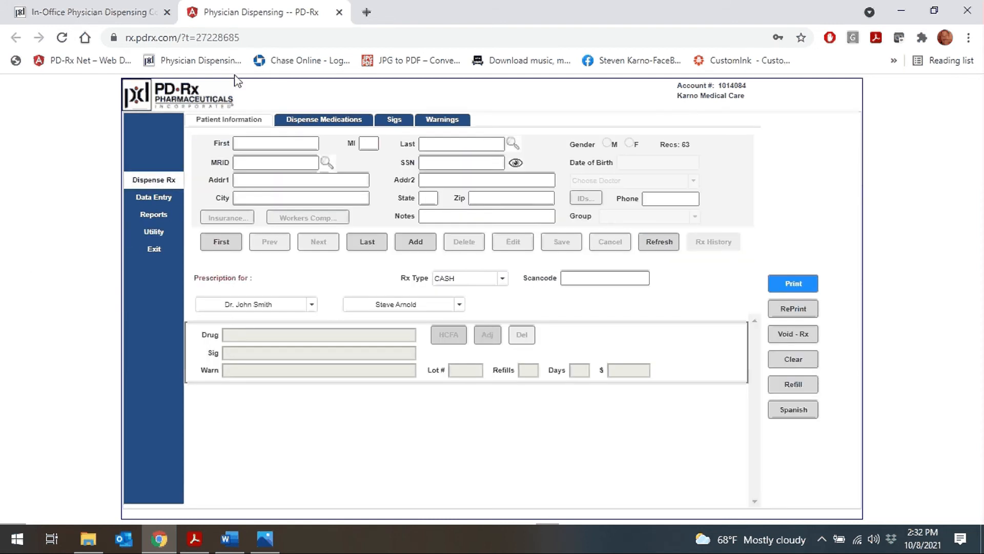
pyautogui.click(172, 240)
pyautogui.click(267, 129)
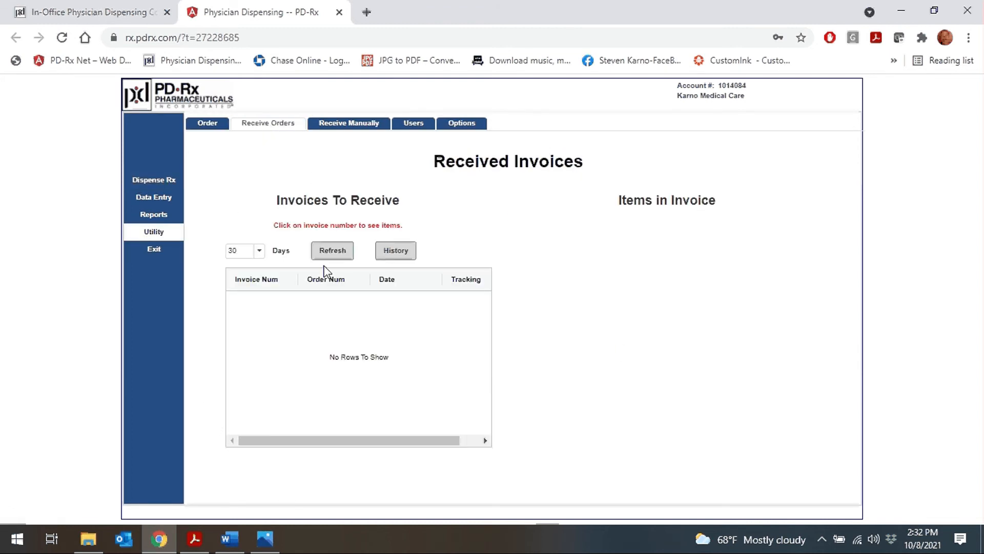
pyautogui.click(333, 251)
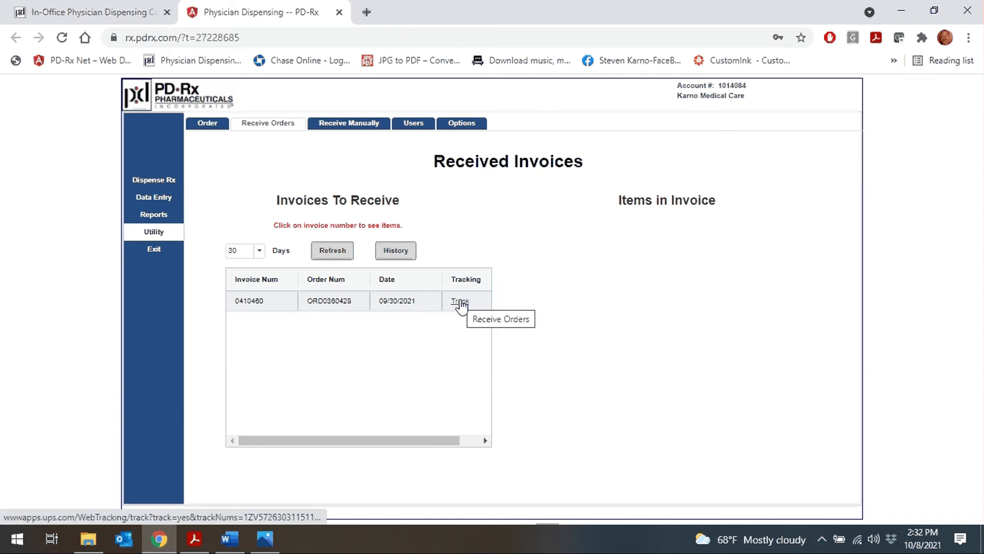
pyautogui.click(248, 304)
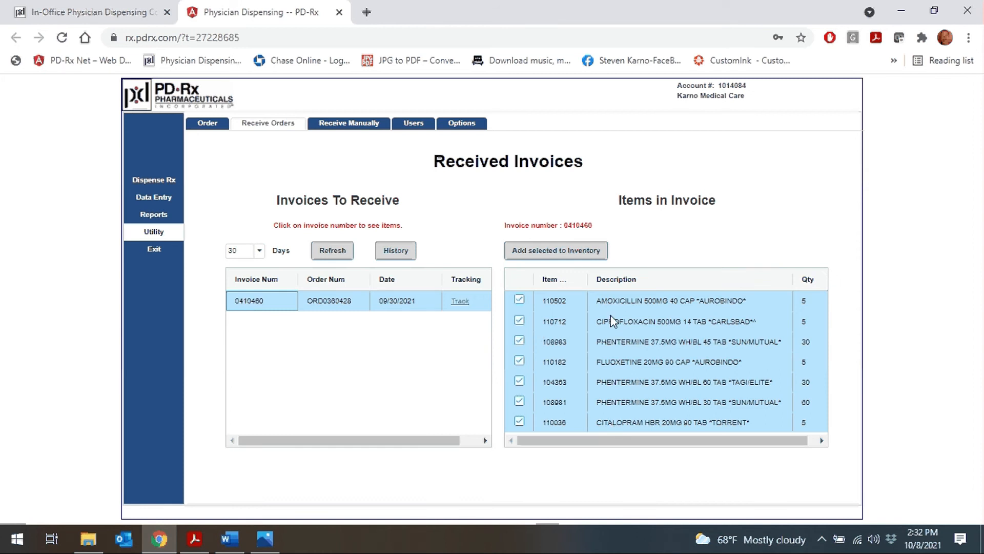
pyautogui.click(559, 251)
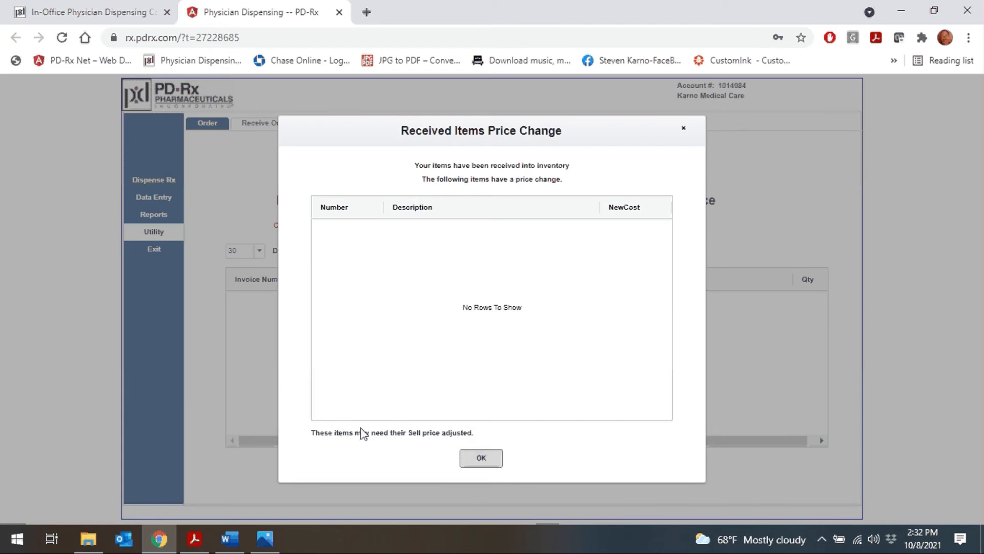
pyautogui.click(471, 457)
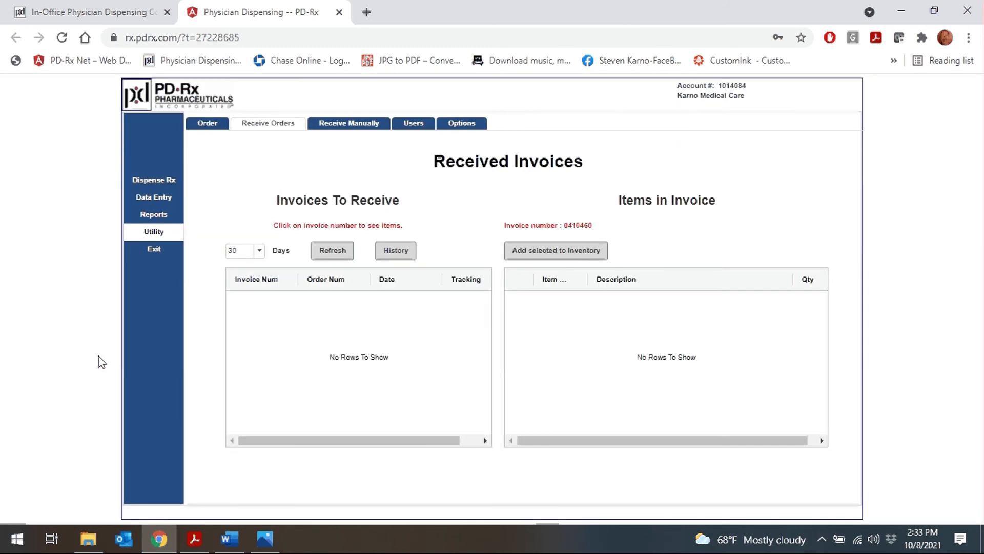
# Step: Load the drug records and review Acyclovir 110719's Reorder Level and On Hand values
pyautogui.click(159, 199)
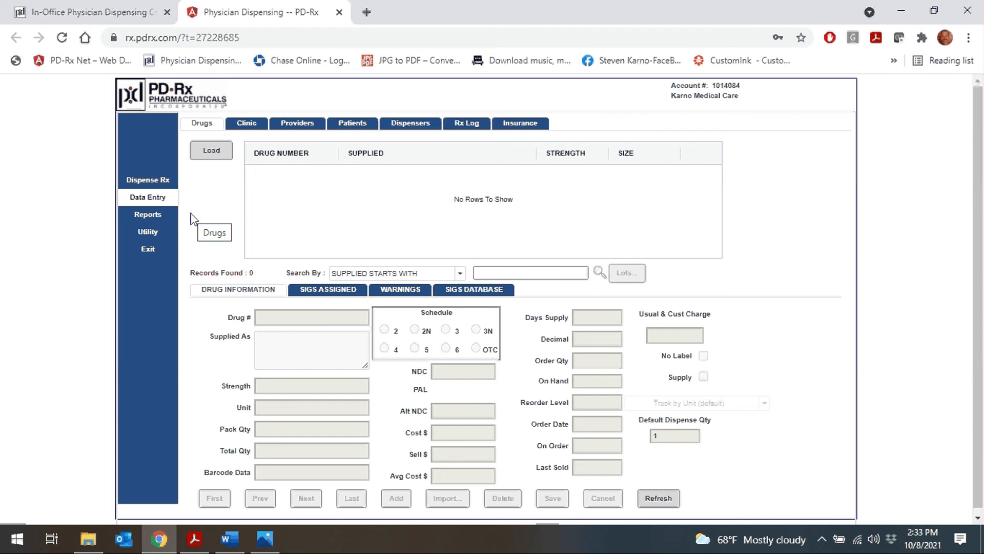
pyautogui.click(205, 151)
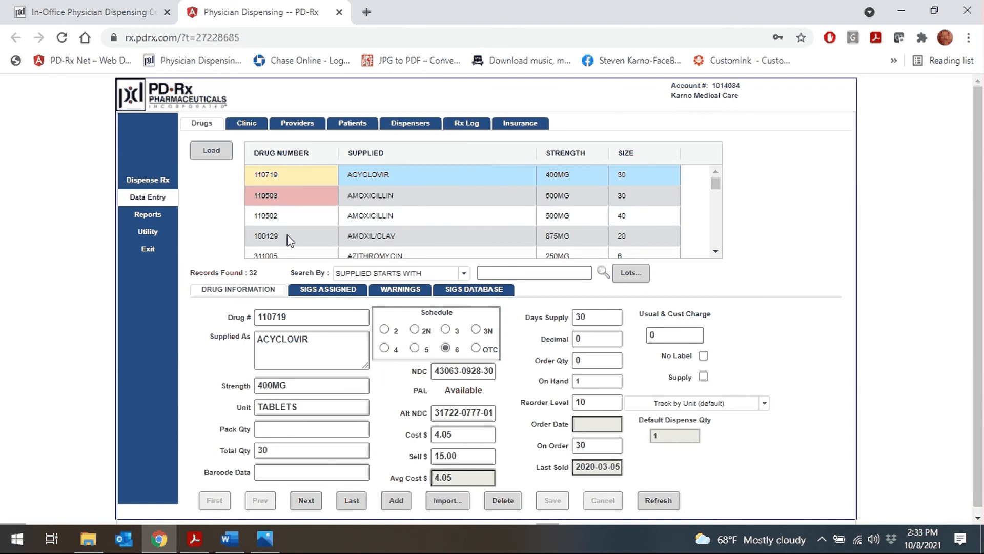
pyautogui.click(290, 174)
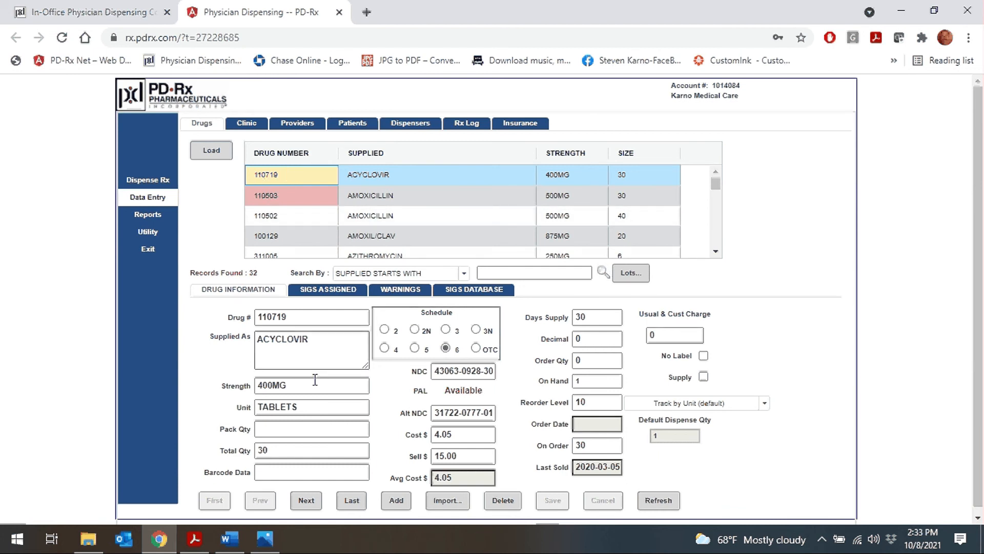
pyautogui.click(606, 403)
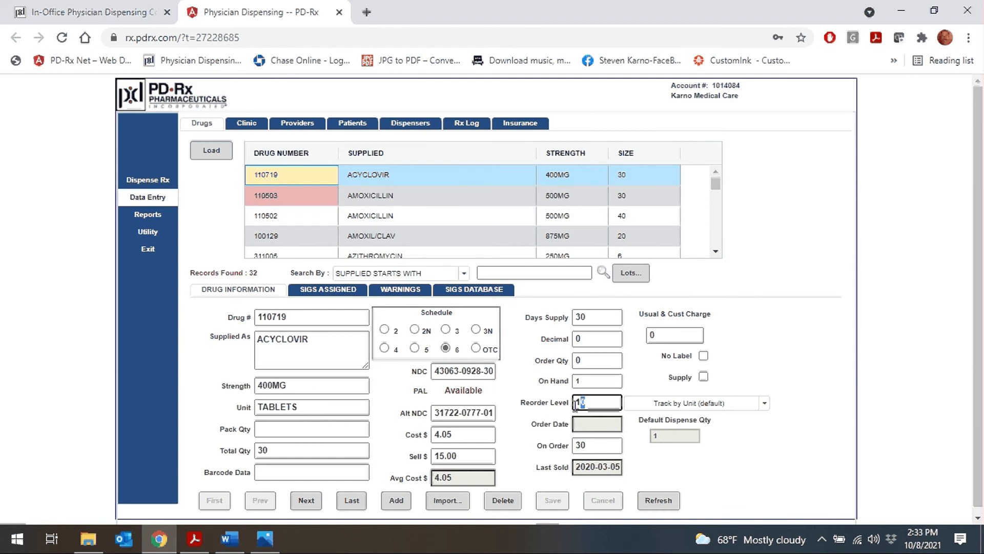
pyautogui.click(559, 384)
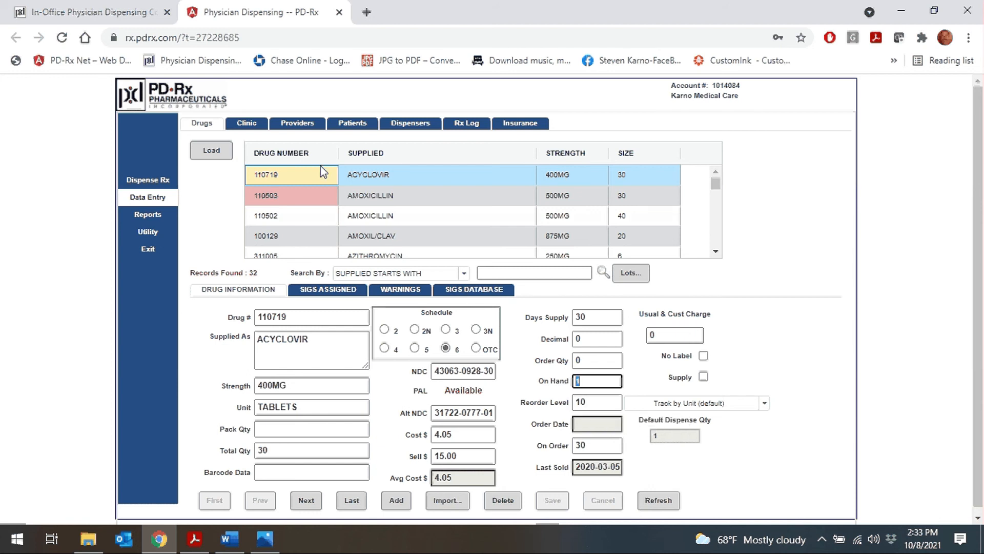
pyautogui.click(293, 180)
# Step: Open Amoxicillin 500MG drug 110503 and show its three assigned sigs
pyautogui.click(295, 198)
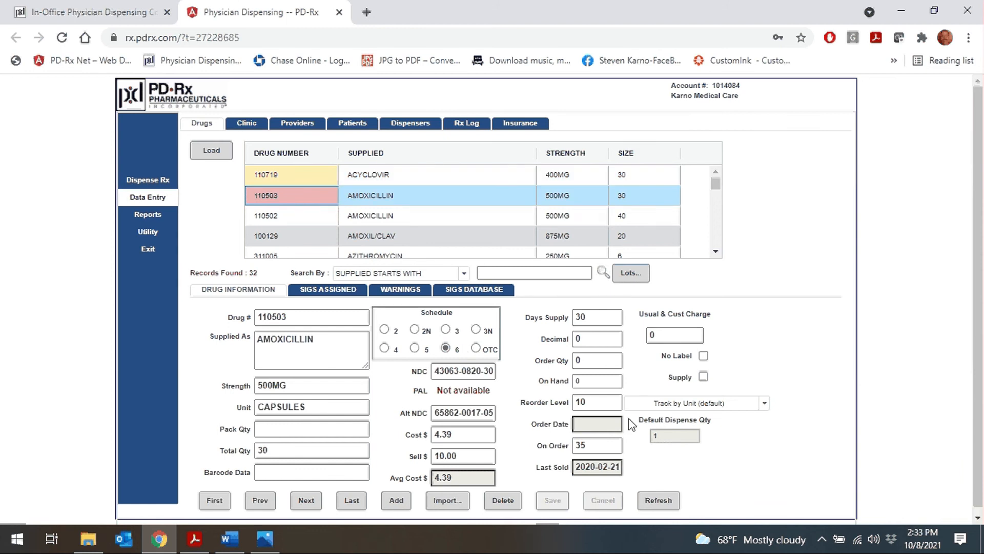
pyautogui.click(617, 403)
pyautogui.click(590, 381)
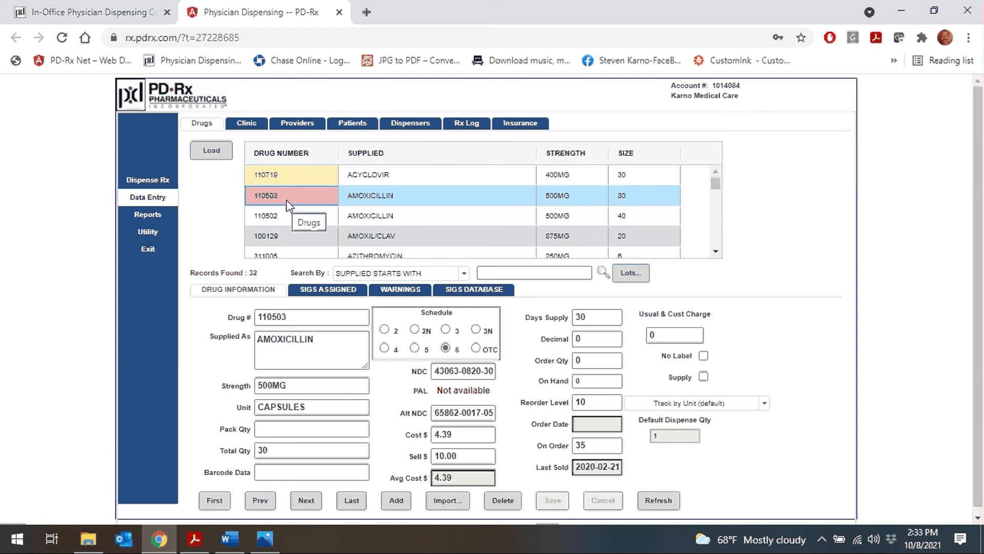
pyautogui.click(321, 292)
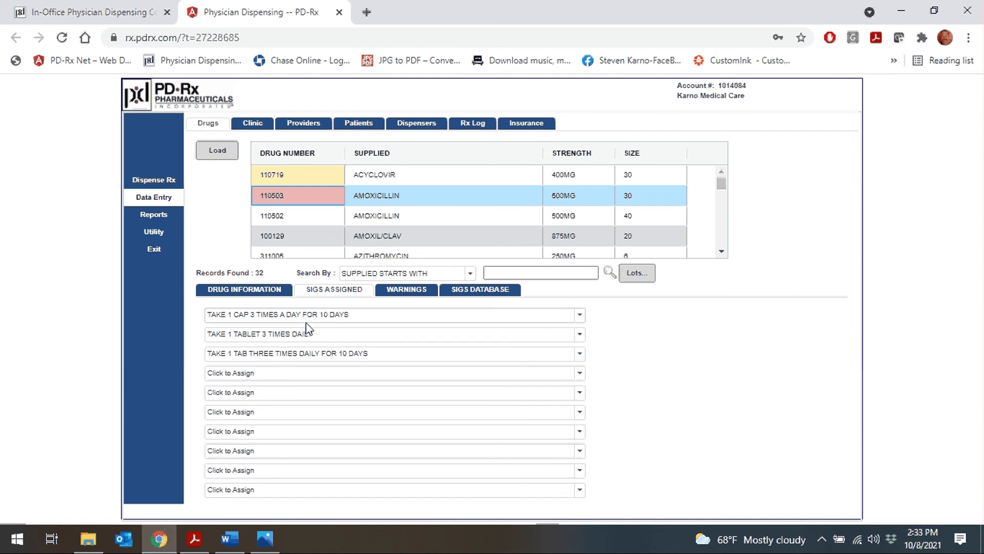
# Step: View the Clinic, Providers and Dispensers records, ending on the empty RxLog page
pyautogui.click(251, 124)
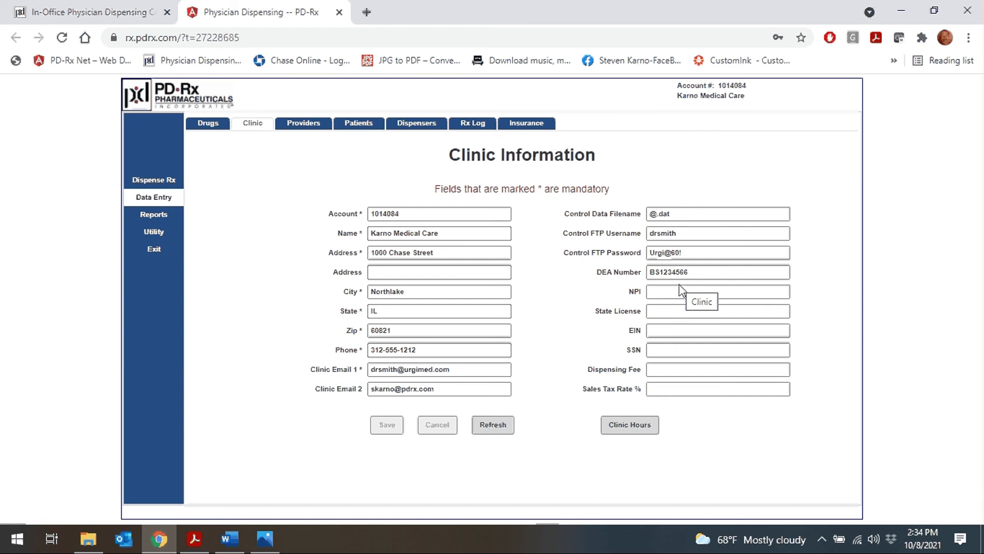
pyautogui.click(307, 127)
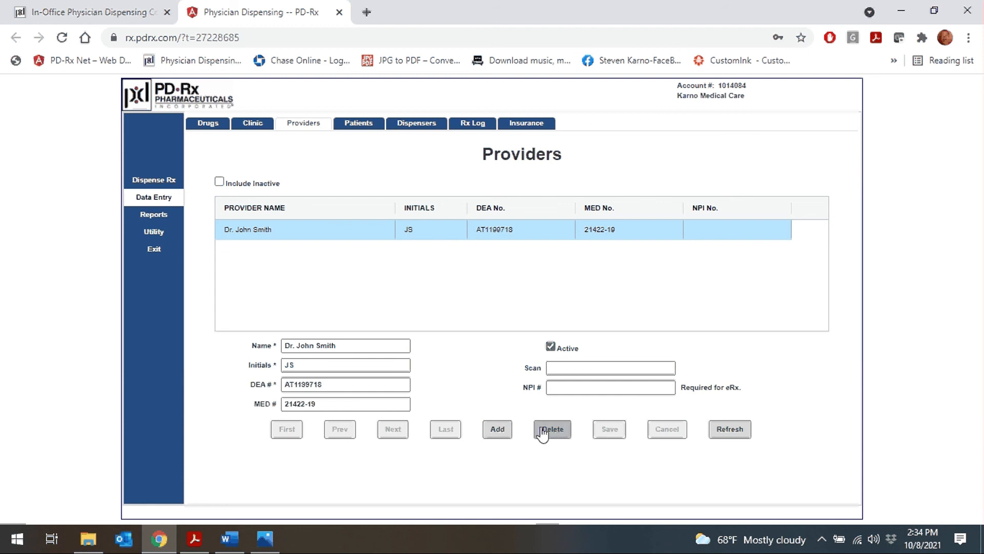
pyautogui.click(417, 127)
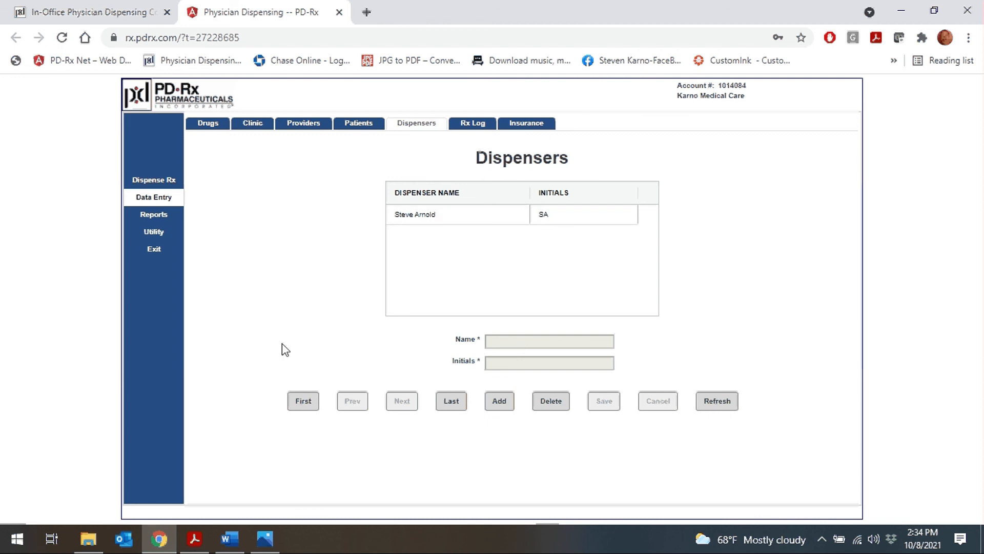
pyautogui.click(467, 127)
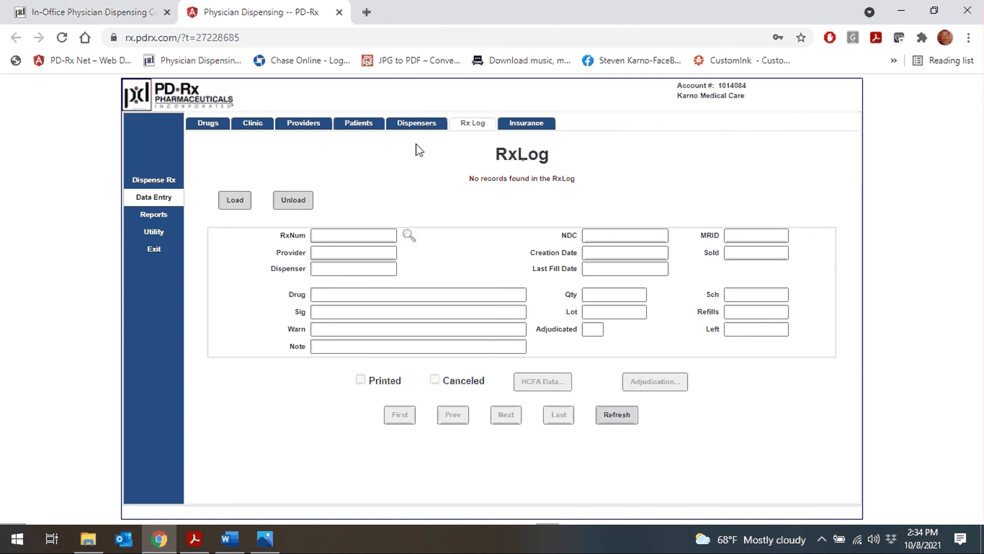
# Step: Load the RxLog's 101 records, review last prescription Rx 102's fields, then log out
pyautogui.click(243, 201)
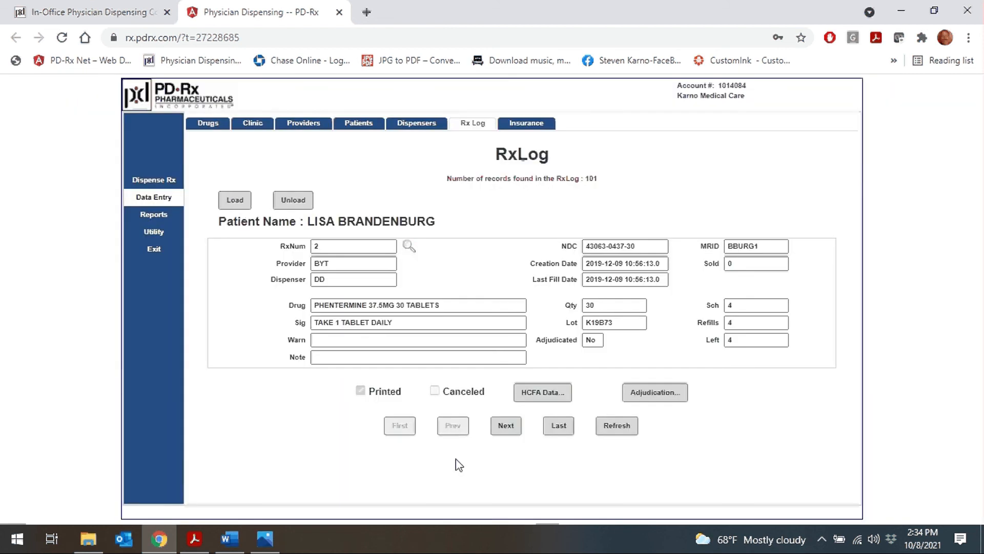
pyautogui.click(562, 430)
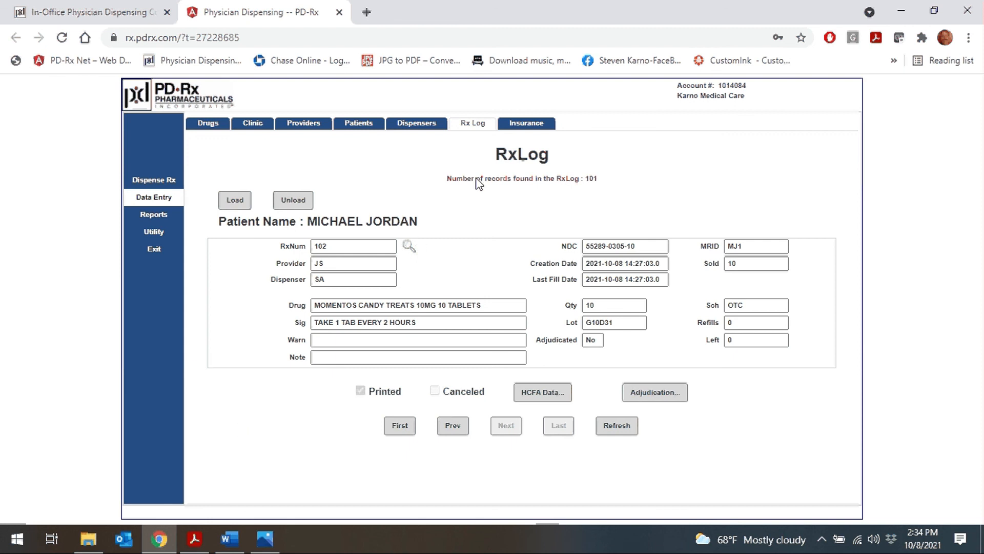
pyautogui.moveTo(428, 226); pyautogui.dragTo(307, 225)
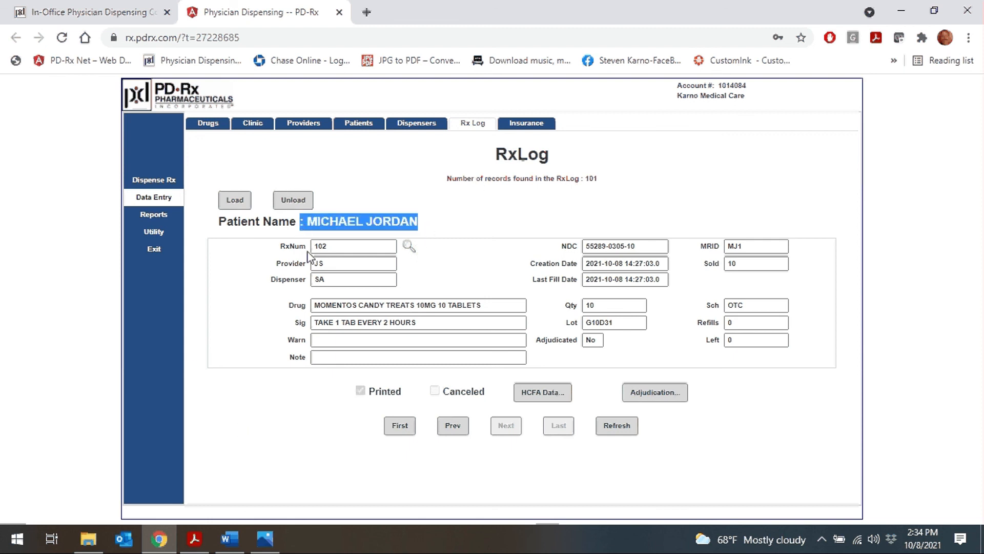
pyautogui.moveTo(361, 247); pyautogui.dragTo(280, 252)
pyautogui.moveTo(353, 263); pyautogui.dragTo(303, 268)
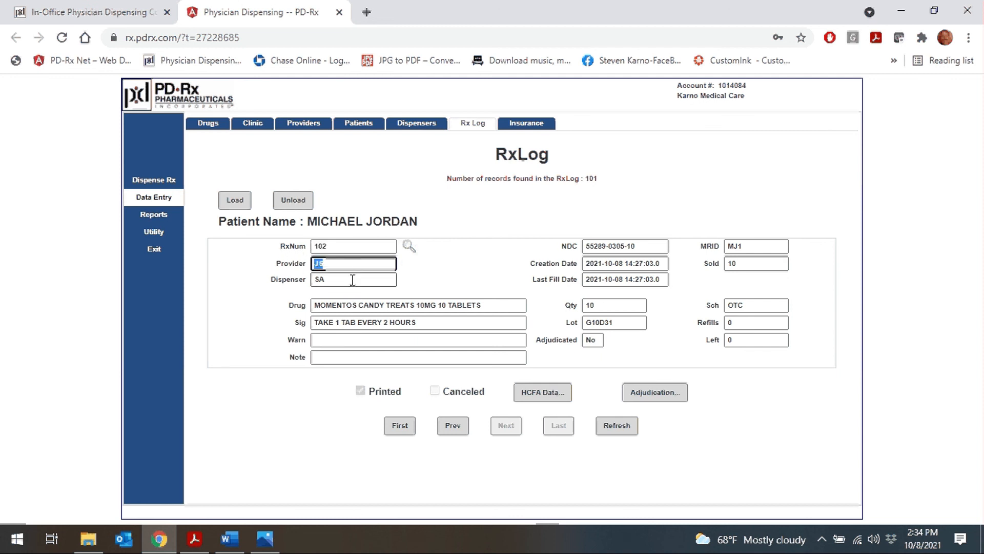
pyautogui.moveTo(359, 280); pyautogui.dragTo(300, 283)
pyautogui.moveTo(490, 306); pyautogui.dragTo(267, 295)
pyautogui.moveTo(416, 322); pyautogui.dragTo(267, 315)
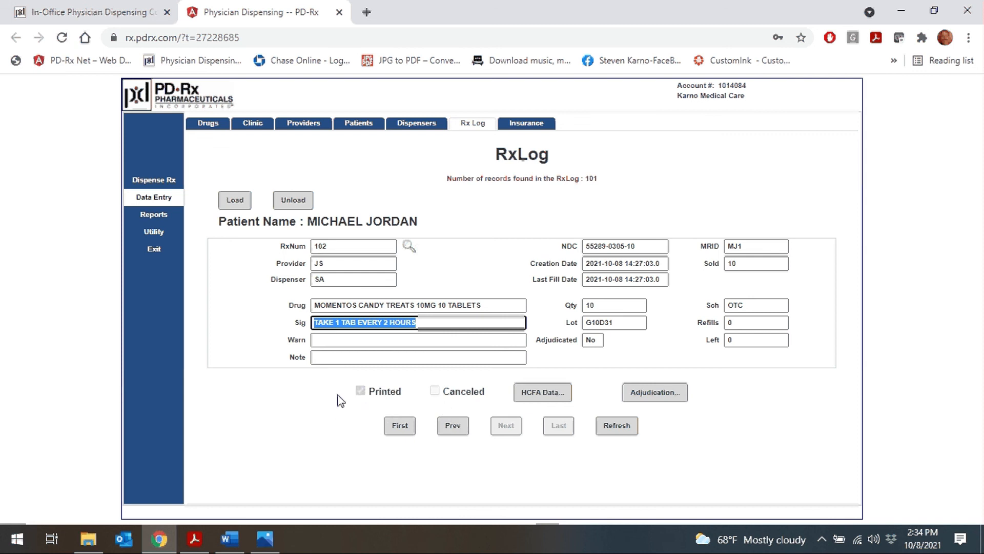
pyautogui.click(152, 251)
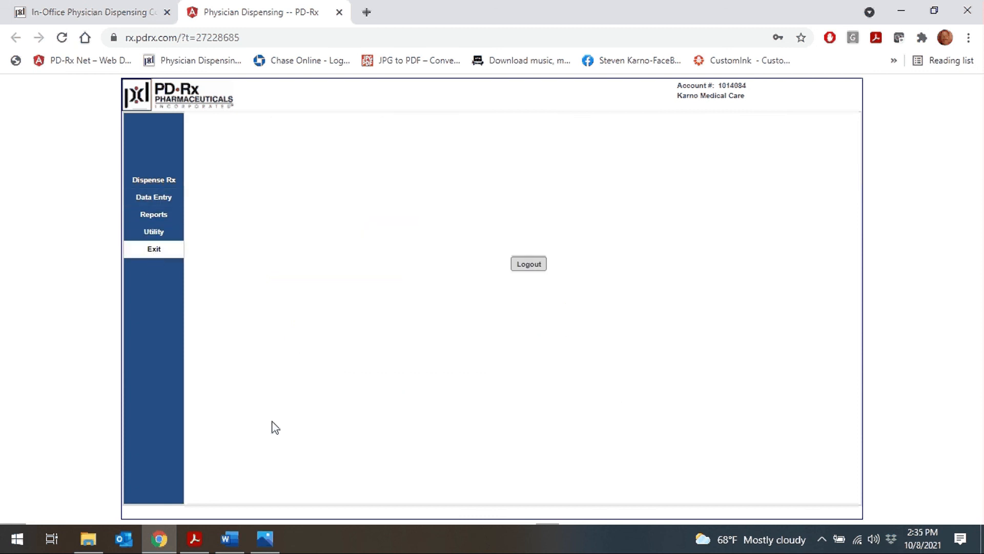
pyautogui.click(537, 265)
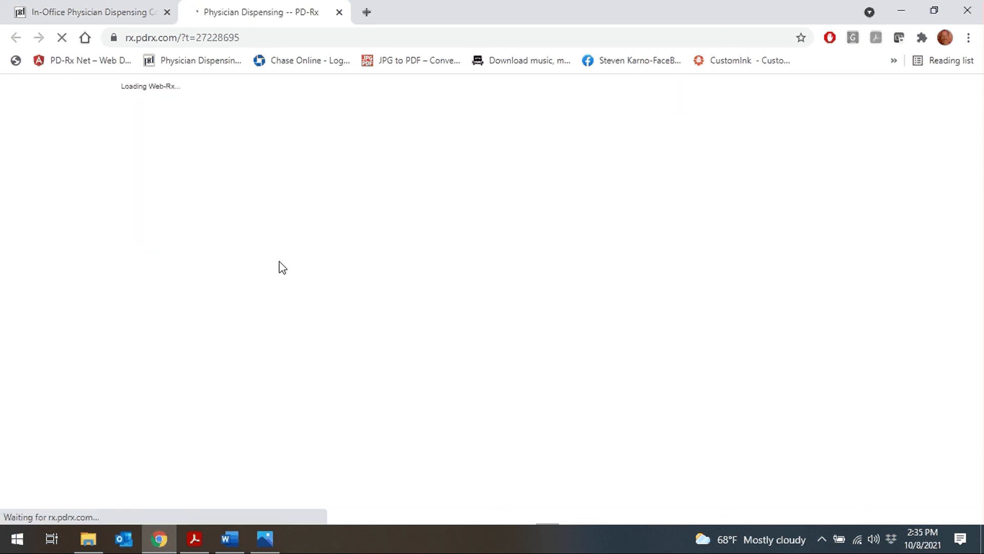